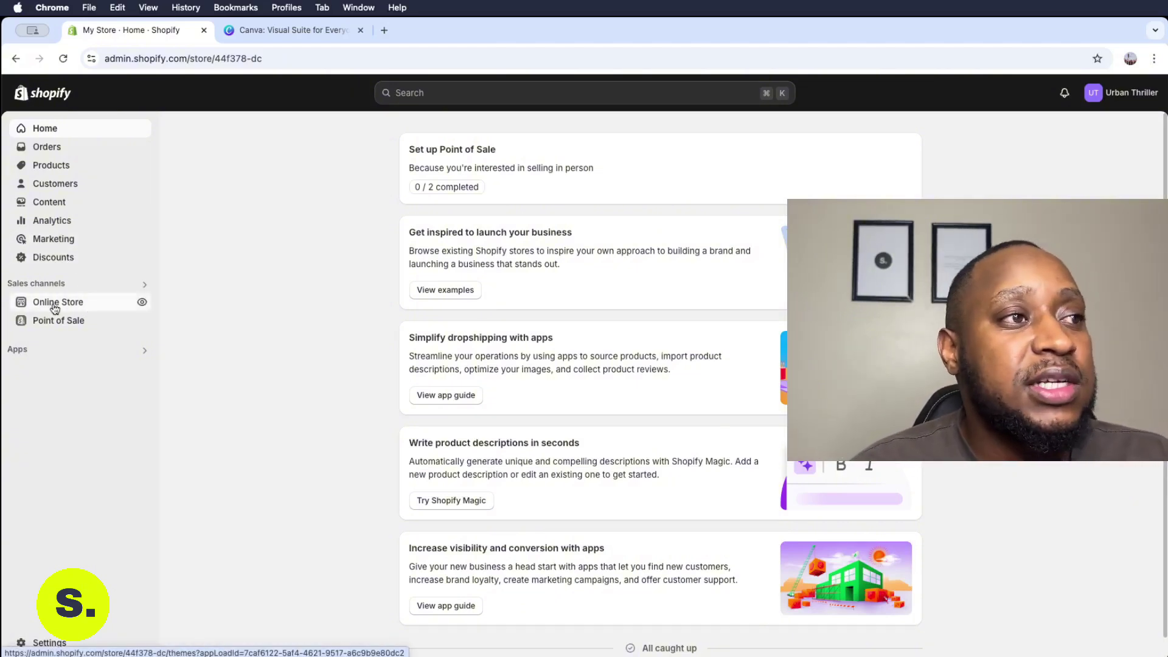
# Open the online store's footer menu for editing from the navigation settings.
pyautogui.click(54, 304)
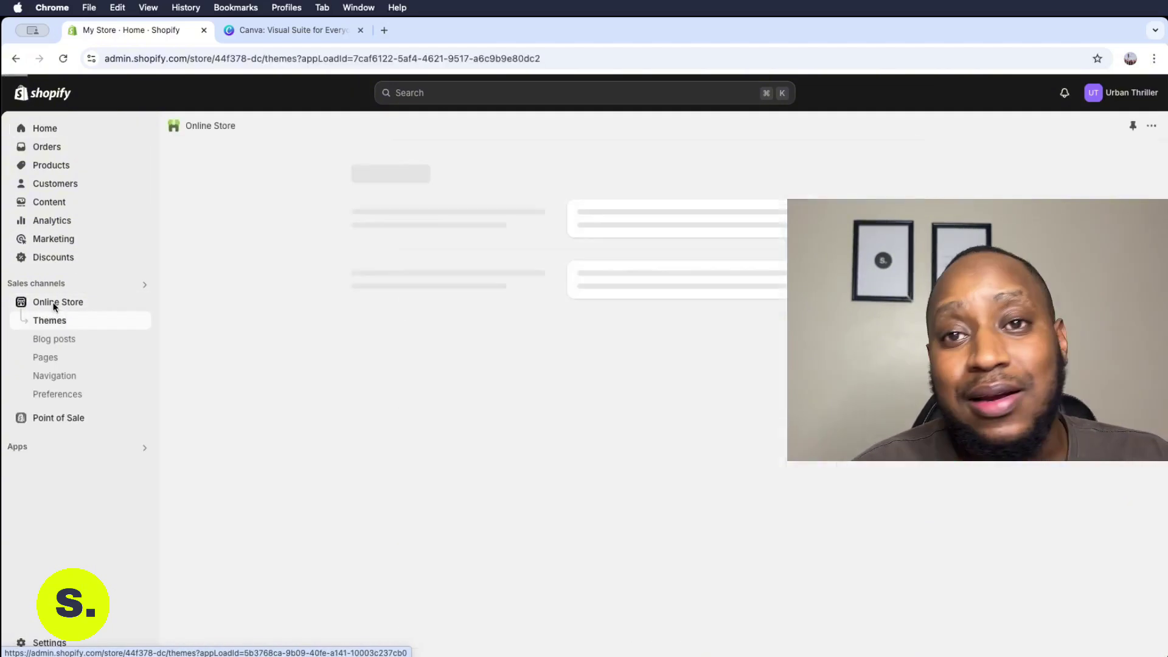
pyautogui.click(52, 381)
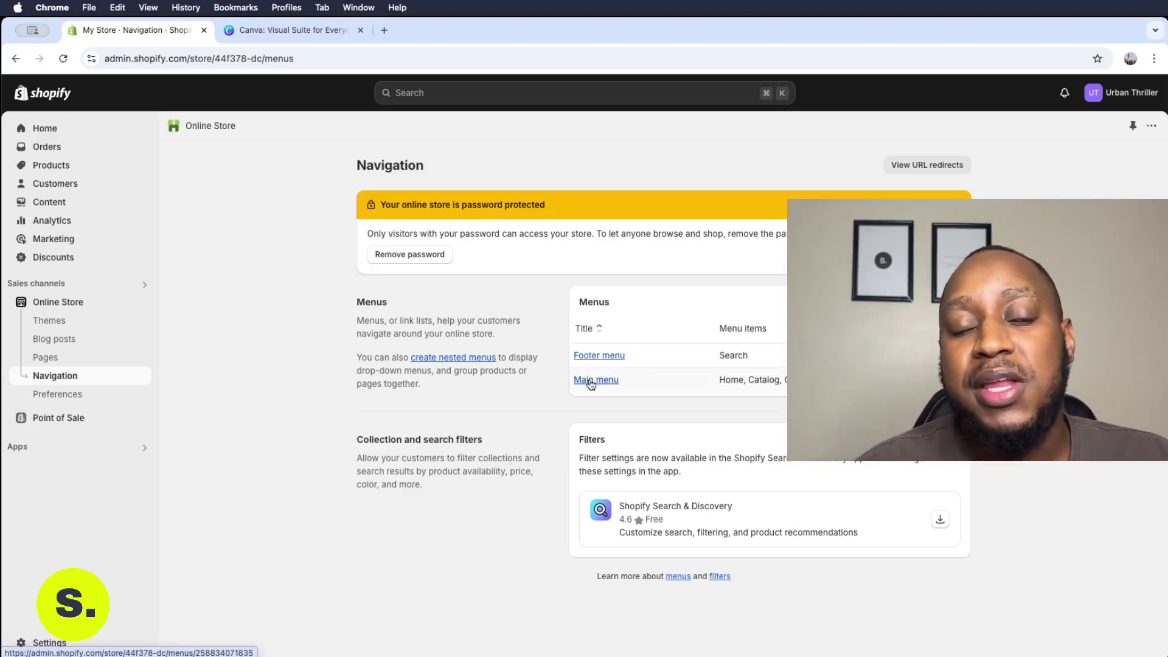
pyautogui.click(597, 359)
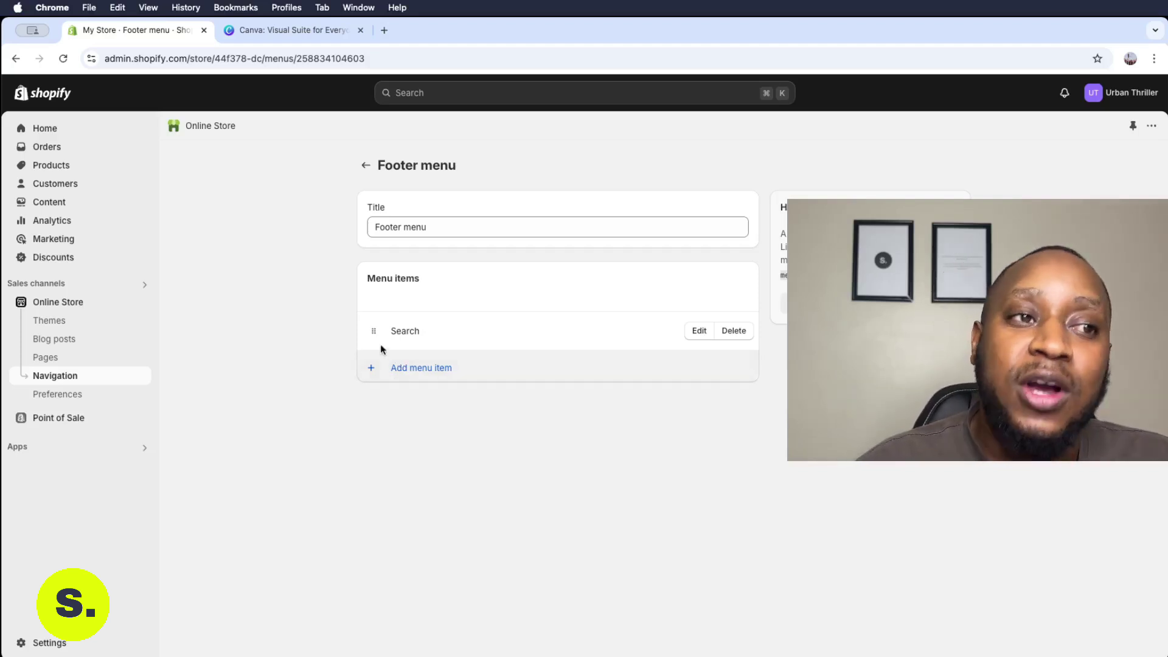
# Add a footer menu item linked to the store's Privacy Policy.
pyautogui.click(406, 371)
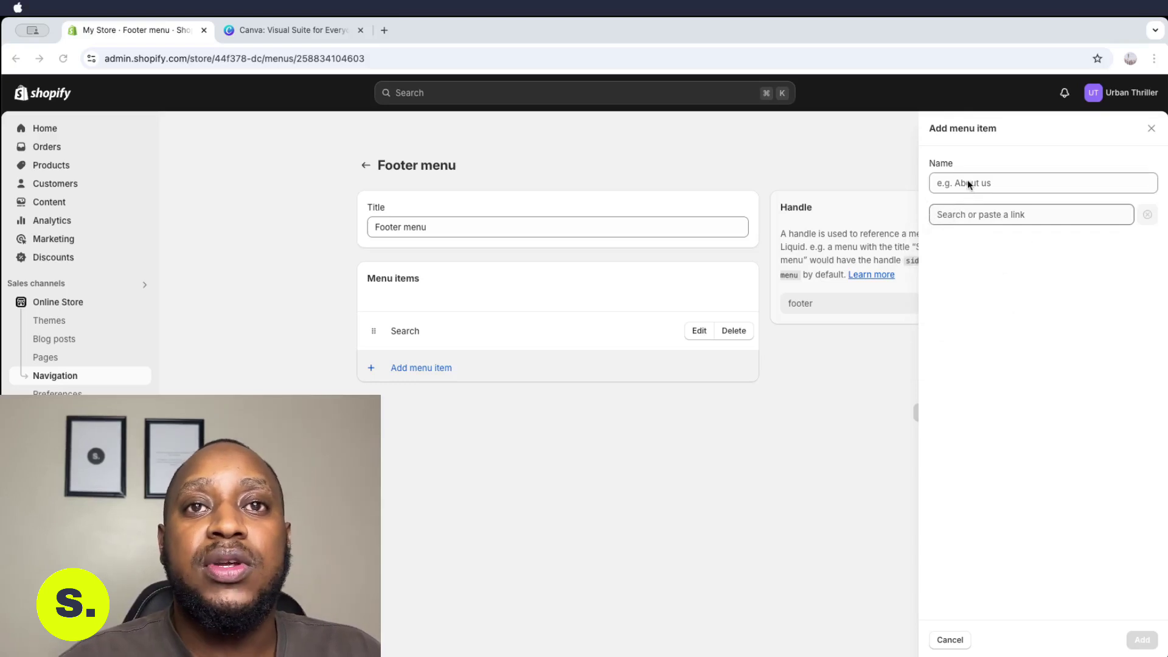
pyautogui.click(942, 184)
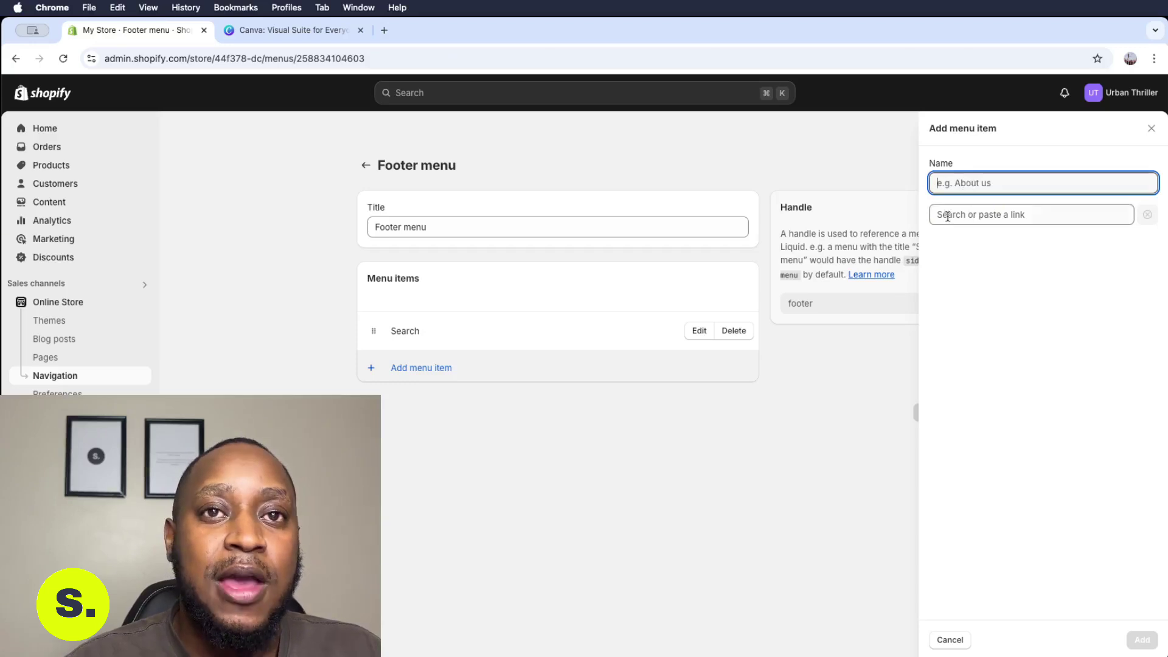
pyautogui.click(991, 216)
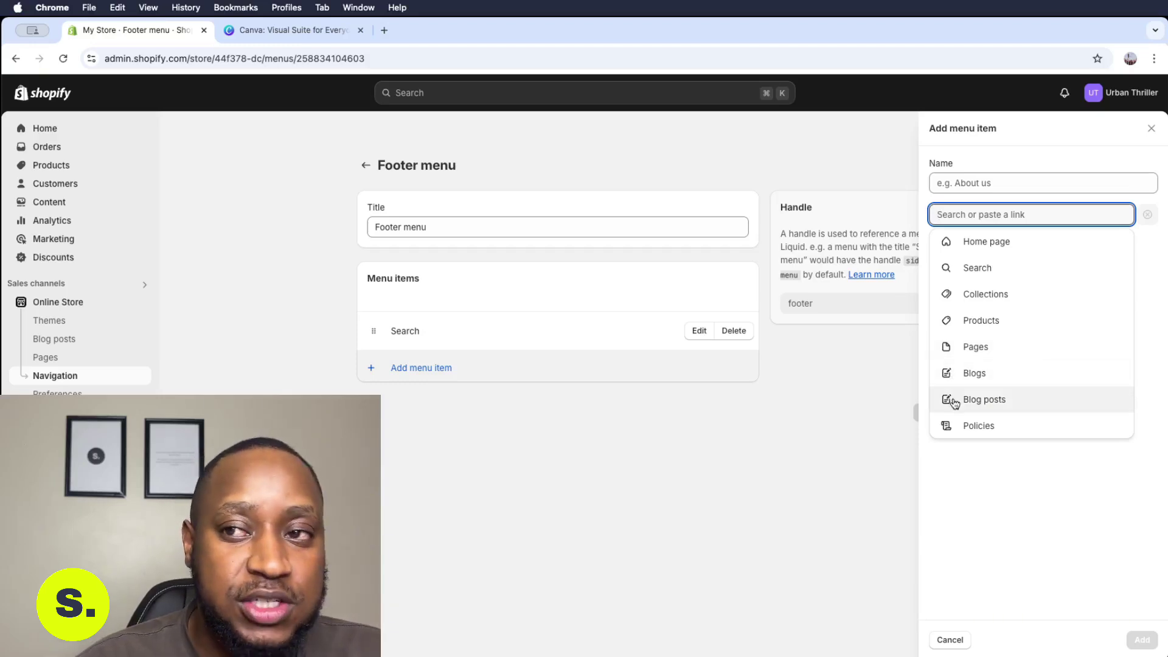
pyautogui.click(978, 426)
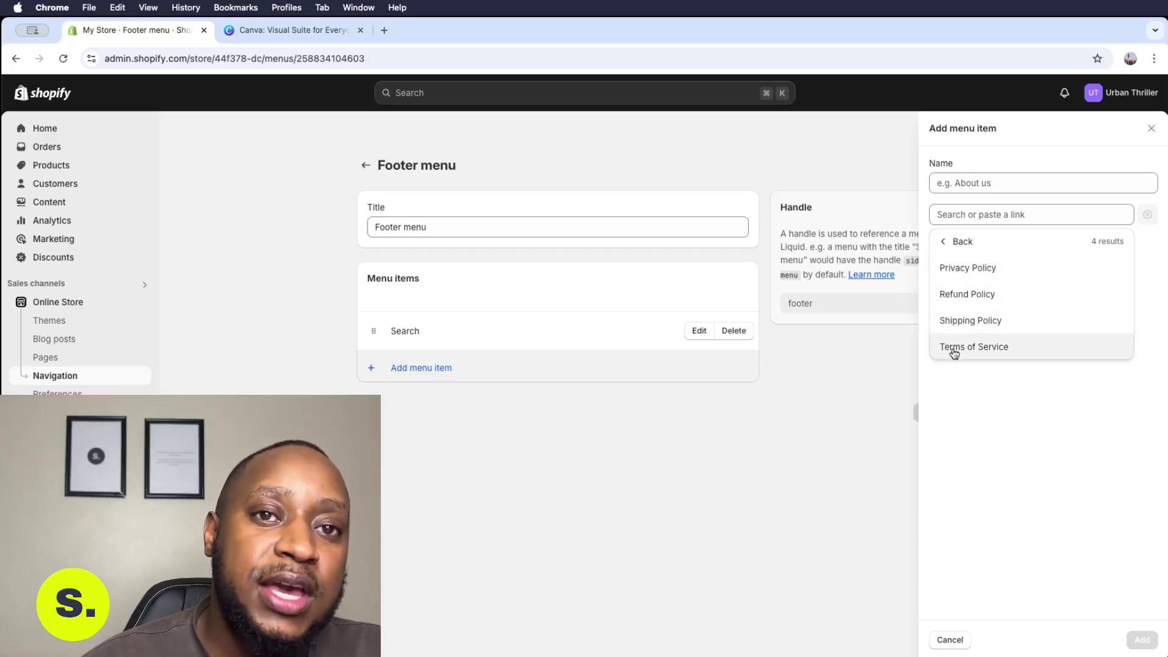
pyautogui.click(960, 279)
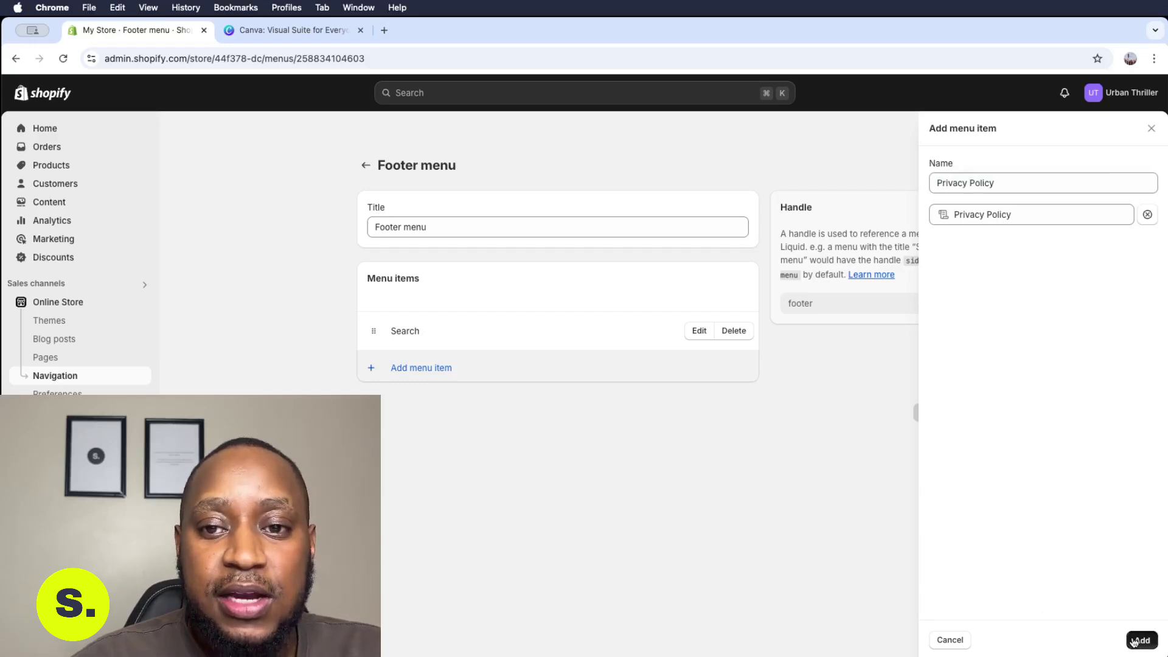
pyautogui.click(1134, 639)
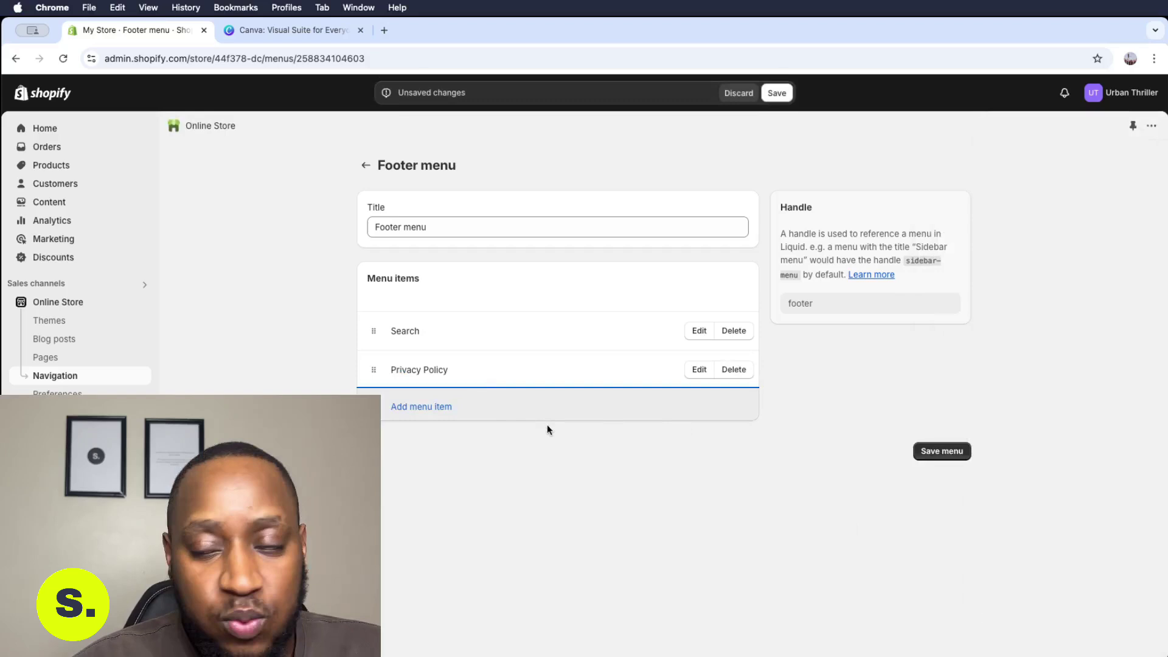
# Add a footer menu item linked to the store's Refund Policy.
pyautogui.click(413, 407)
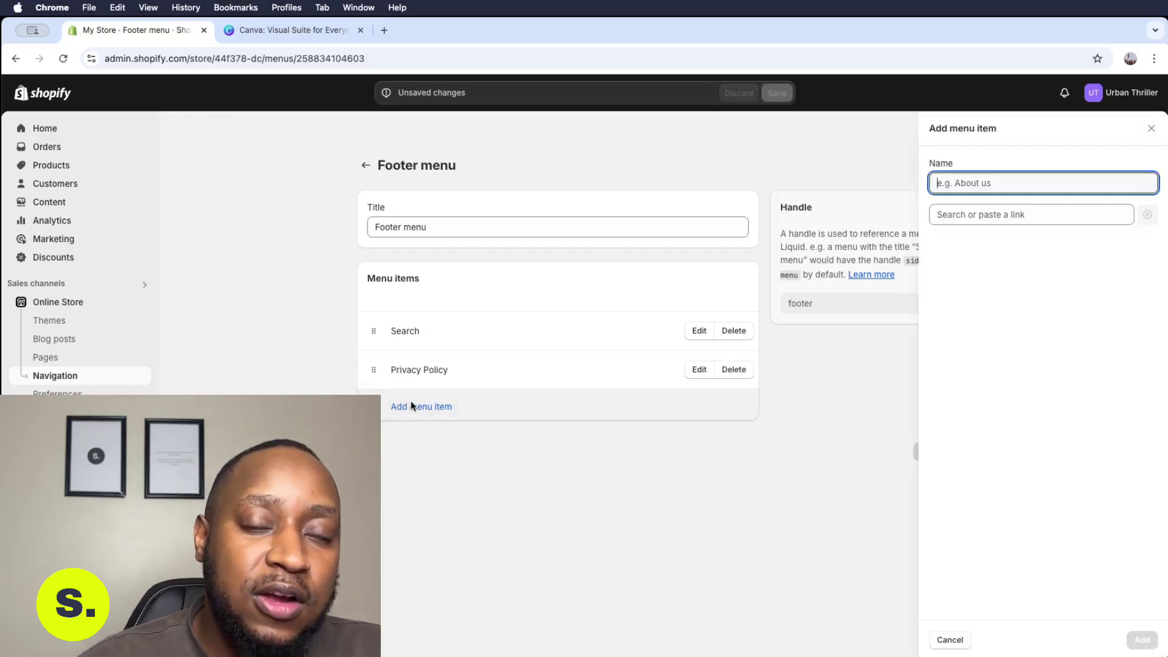
pyautogui.click(988, 217)
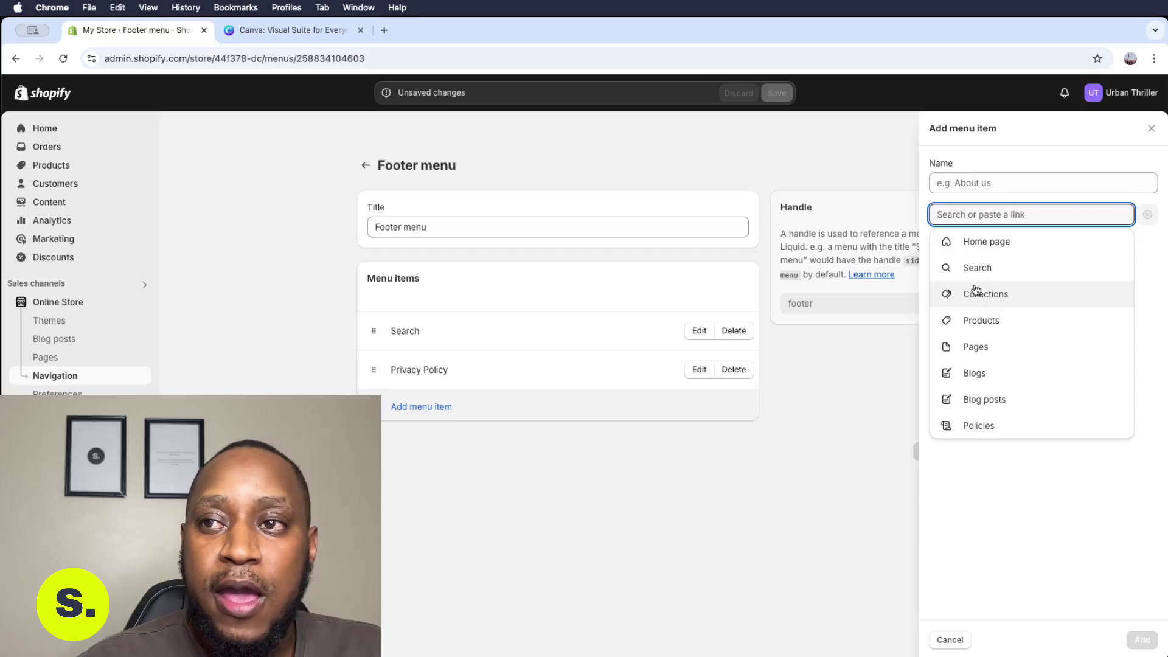
pyautogui.click(969, 425)
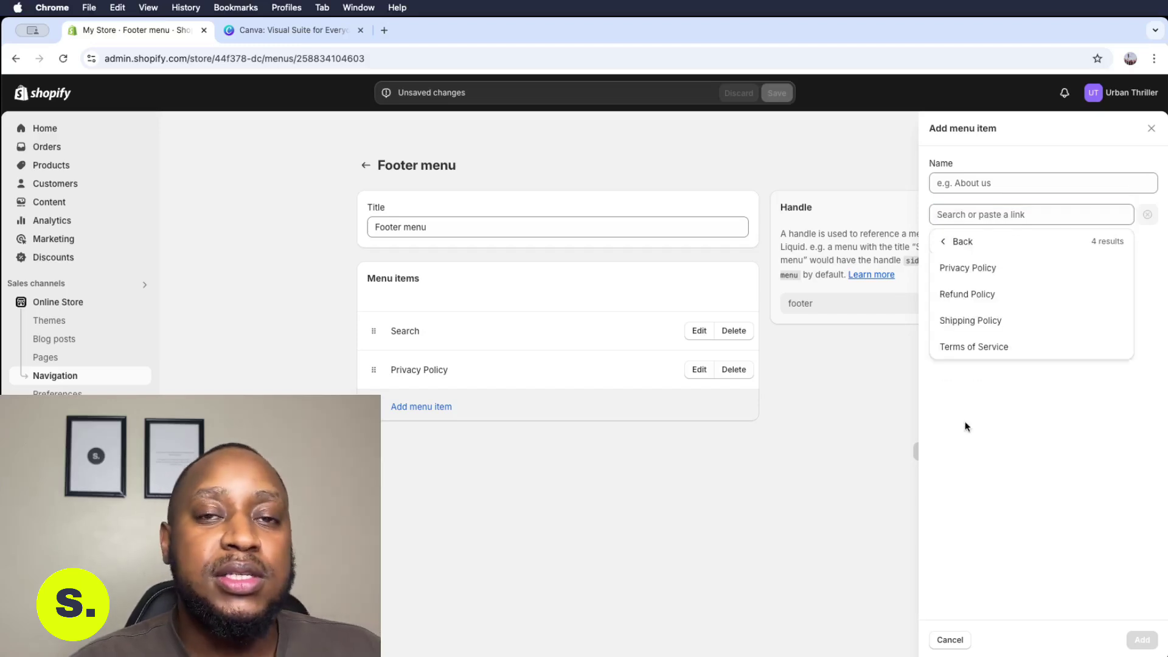
pyautogui.click(1001, 297)
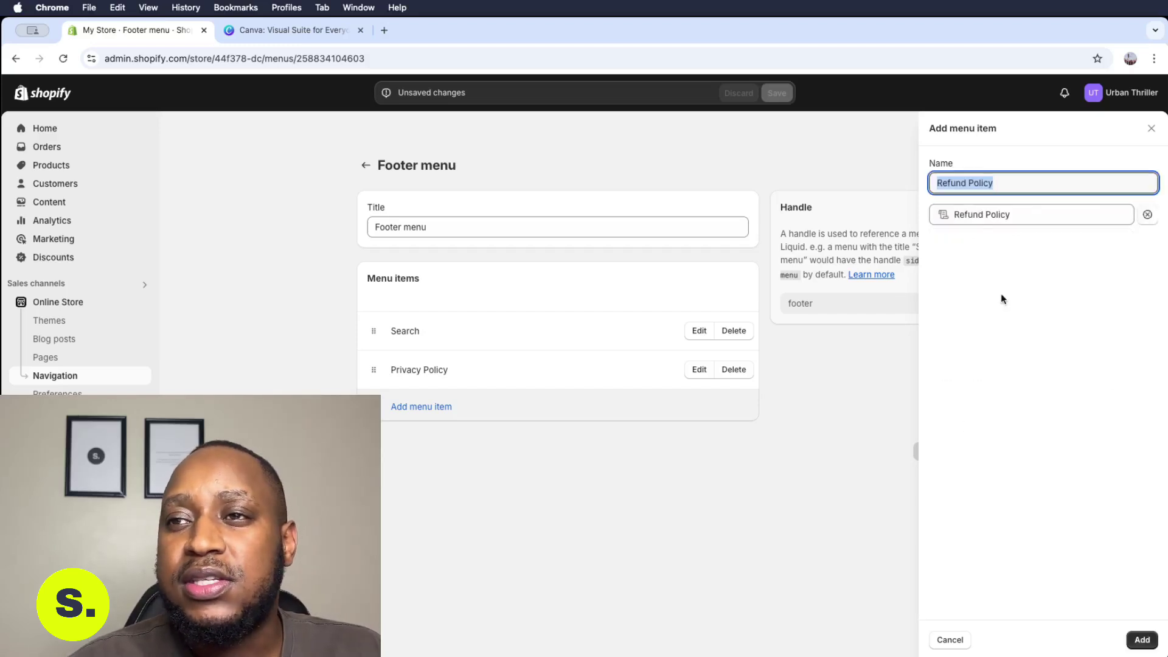
pyautogui.click(1140, 638)
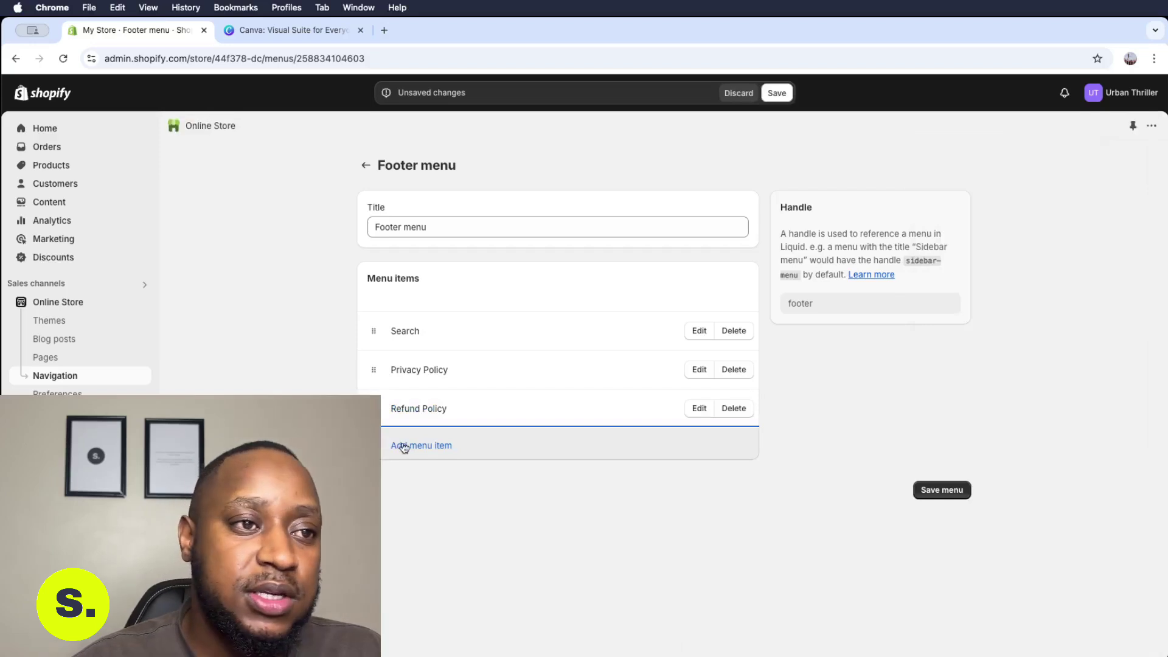
# Add a footer menu item linked to the store's Shipping Policy.
pyautogui.click(399, 445)
pyautogui.click(973, 214)
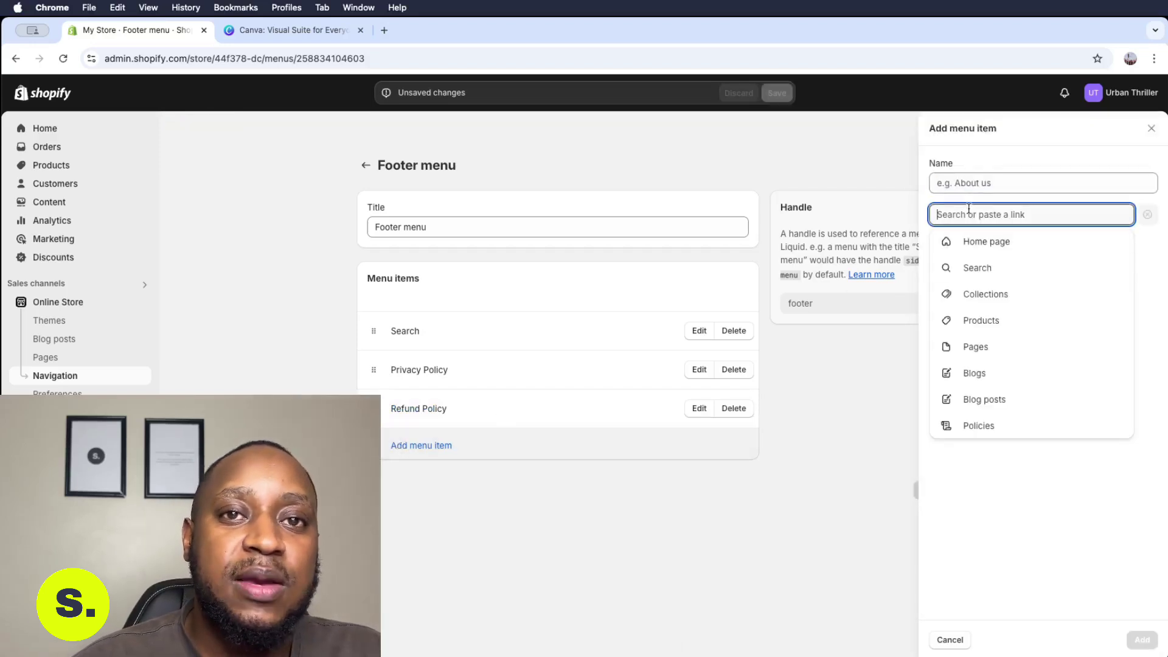
pyautogui.click(951, 446)
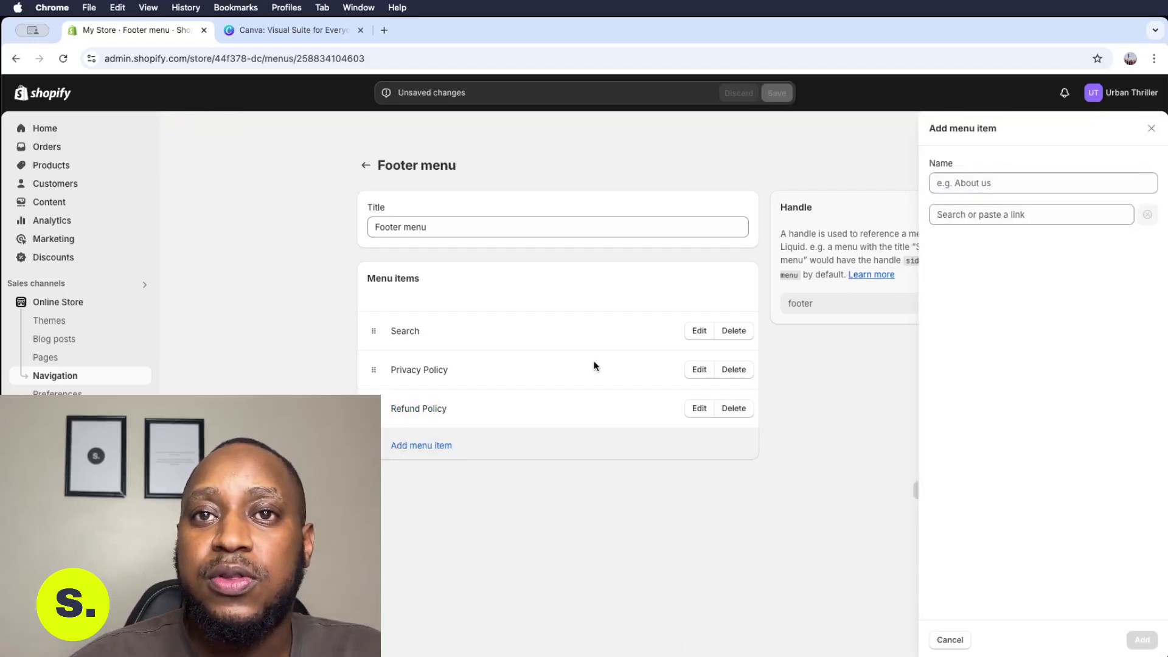
pyautogui.click(973, 214)
pyautogui.click(948, 422)
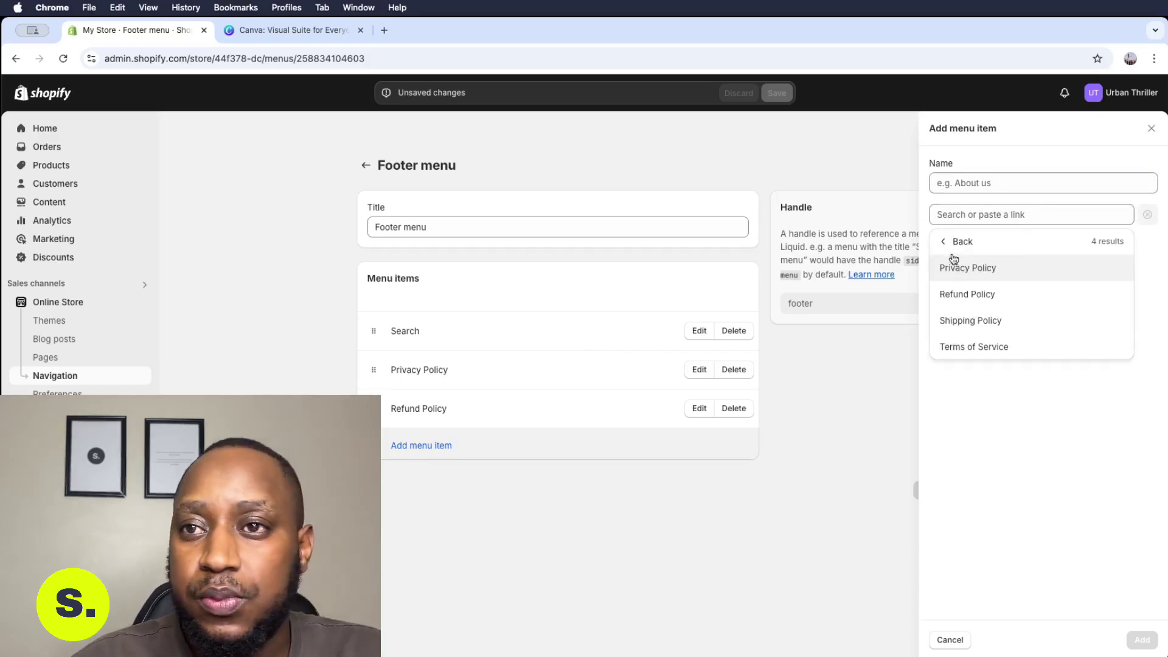
pyautogui.click(968, 322)
pyautogui.click(1142, 640)
# Add a footer menu item linked to the Terms of Service policy and save the menu.
pyautogui.click(439, 484)
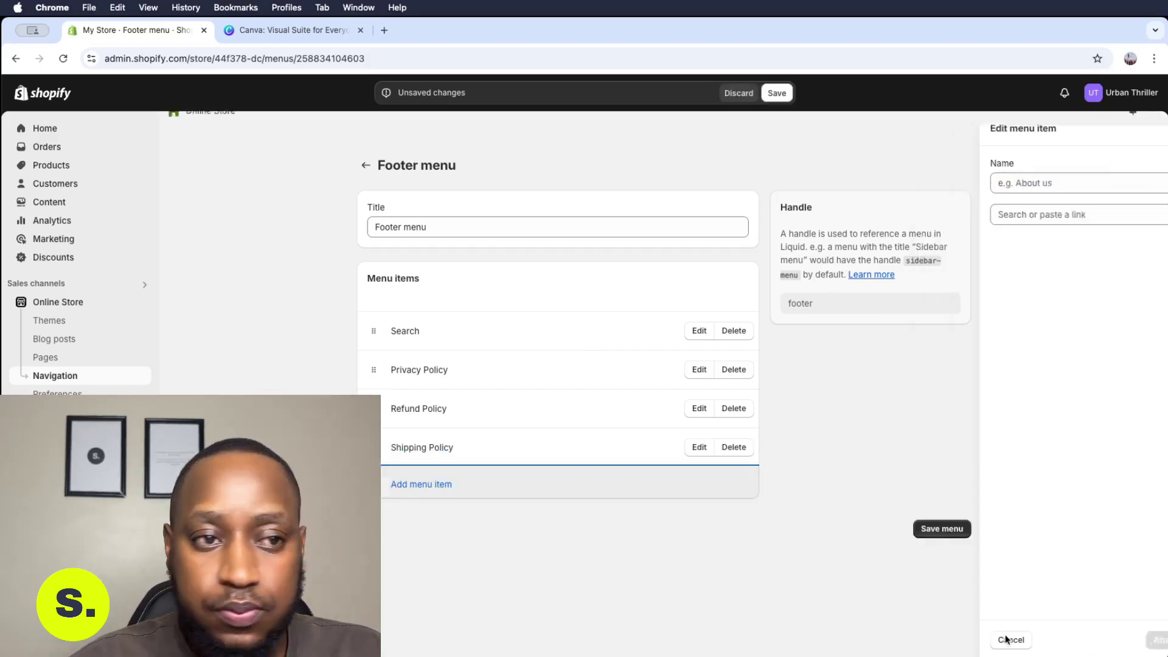
pyautogui.click(1024, 213)
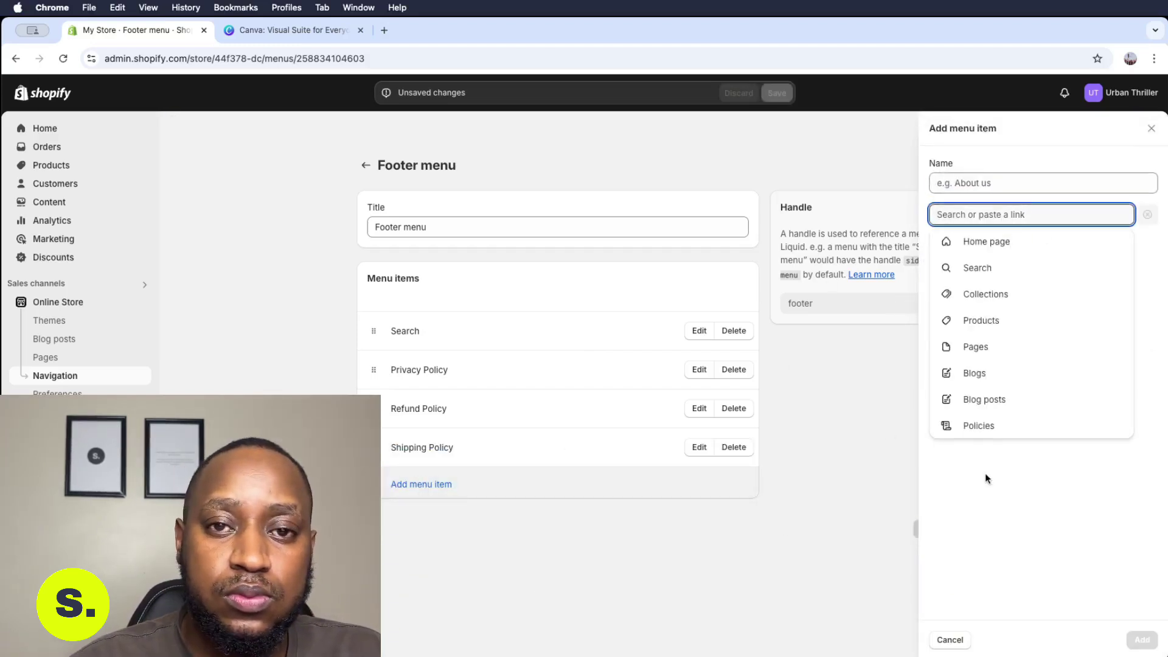
pyautogui.click(990, 346)
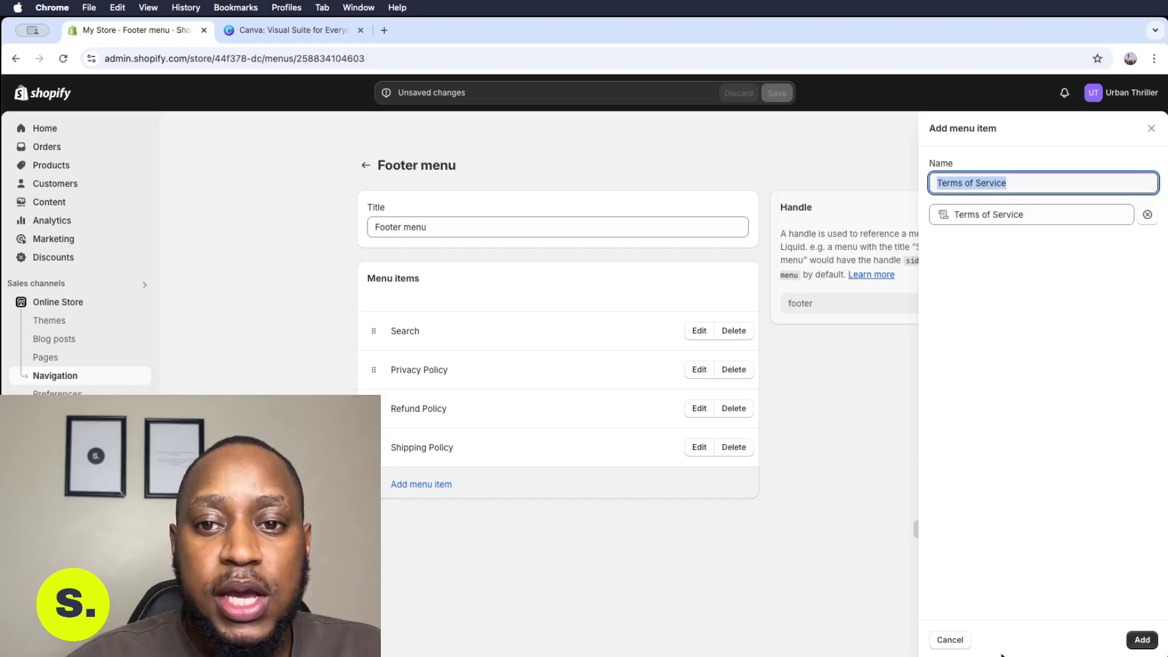
pyautogui.click(1142, 640)
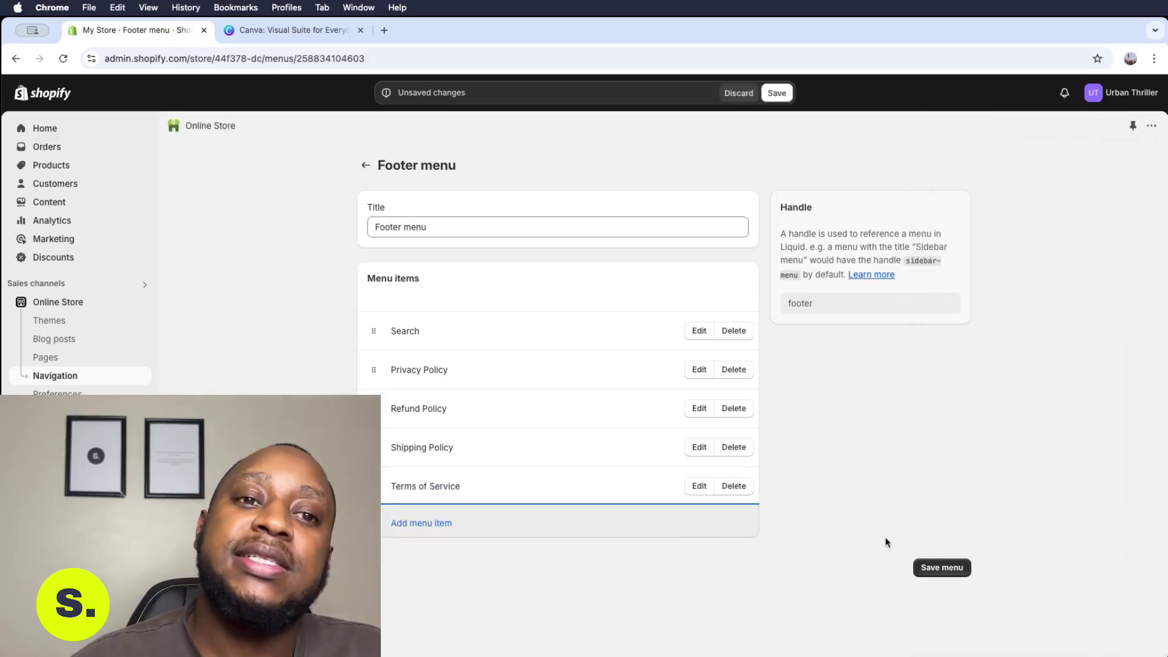
pyautogui.click(919, 568)
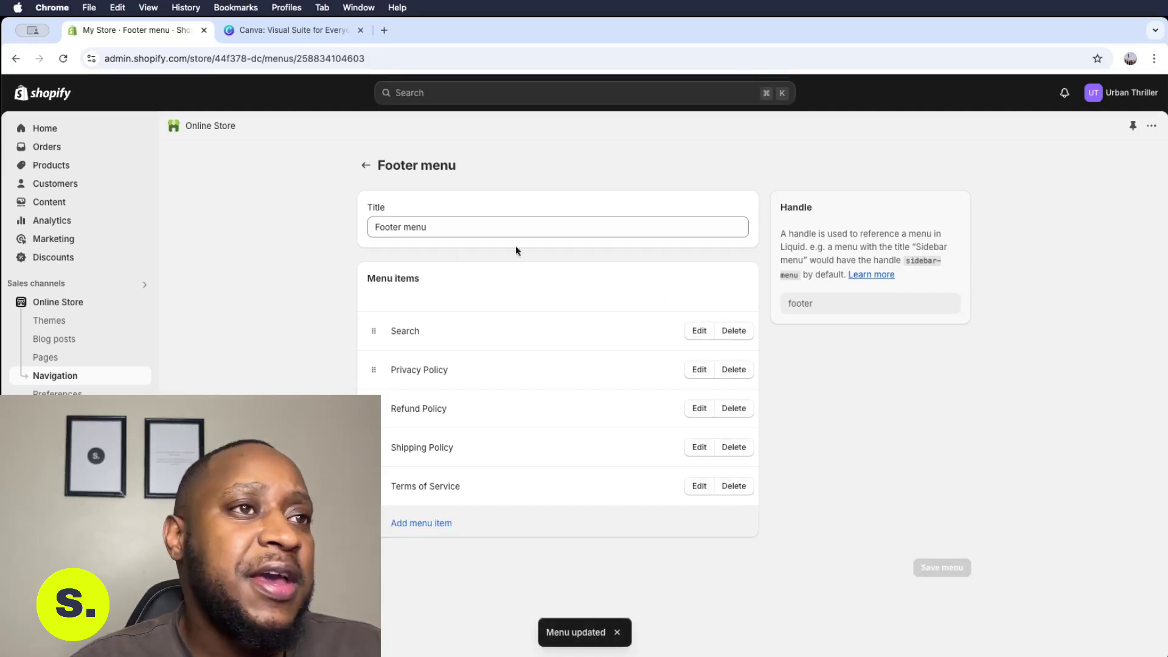
# Return to the navigation menus and remove the Contact and Catalog items from the main menu.
pyautogui.click(365, 165)
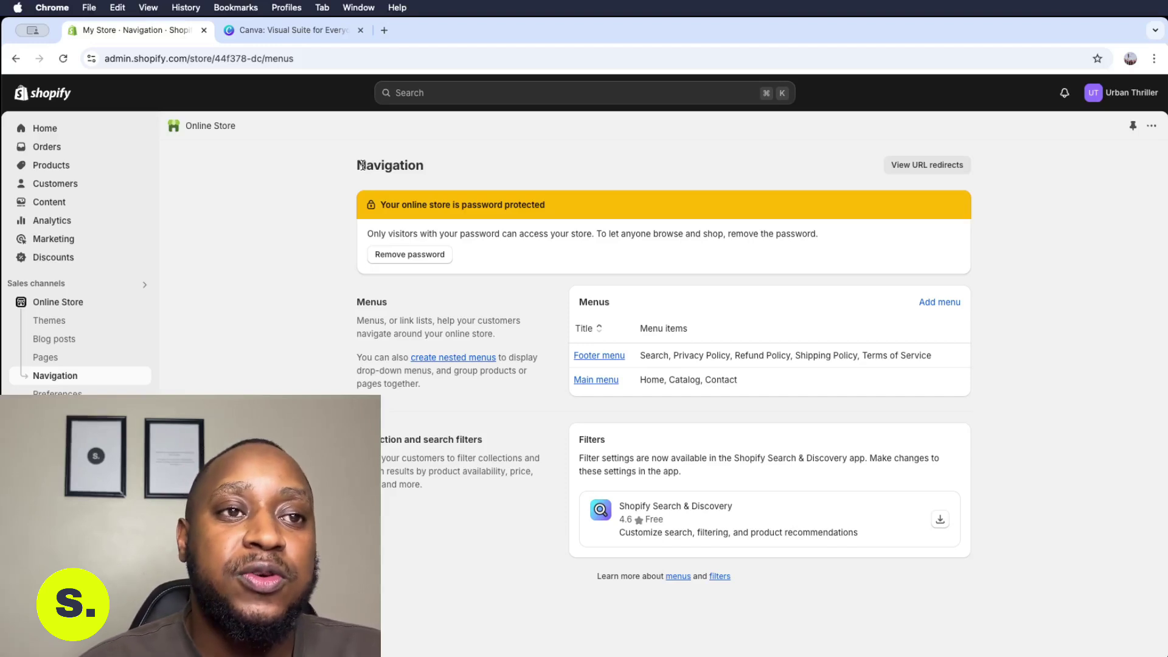
pyautogui.click(594, 381)
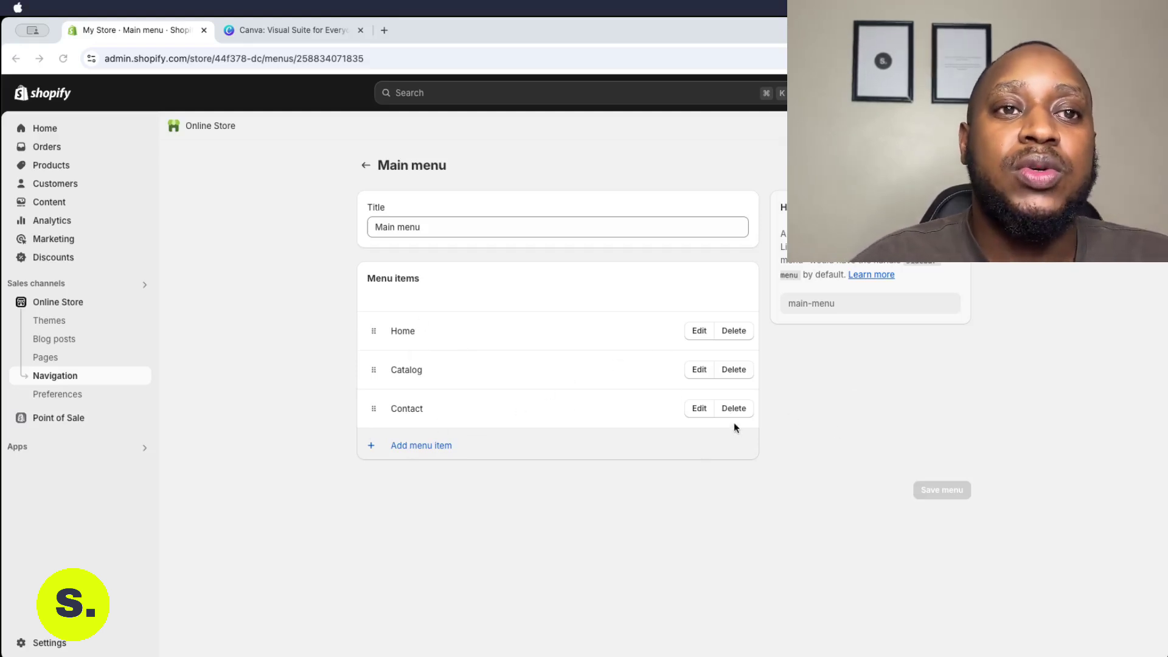
pyautogui.click(732, 406)
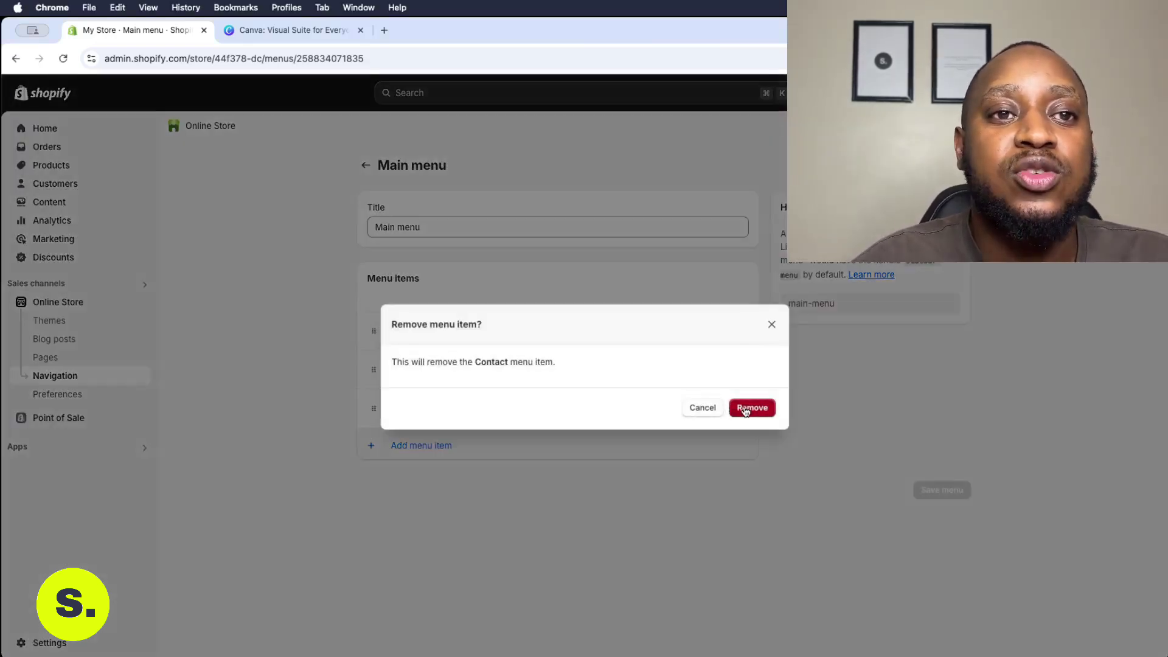
pyautogui.click(743, 406)
pyautogui.click(734, 372)
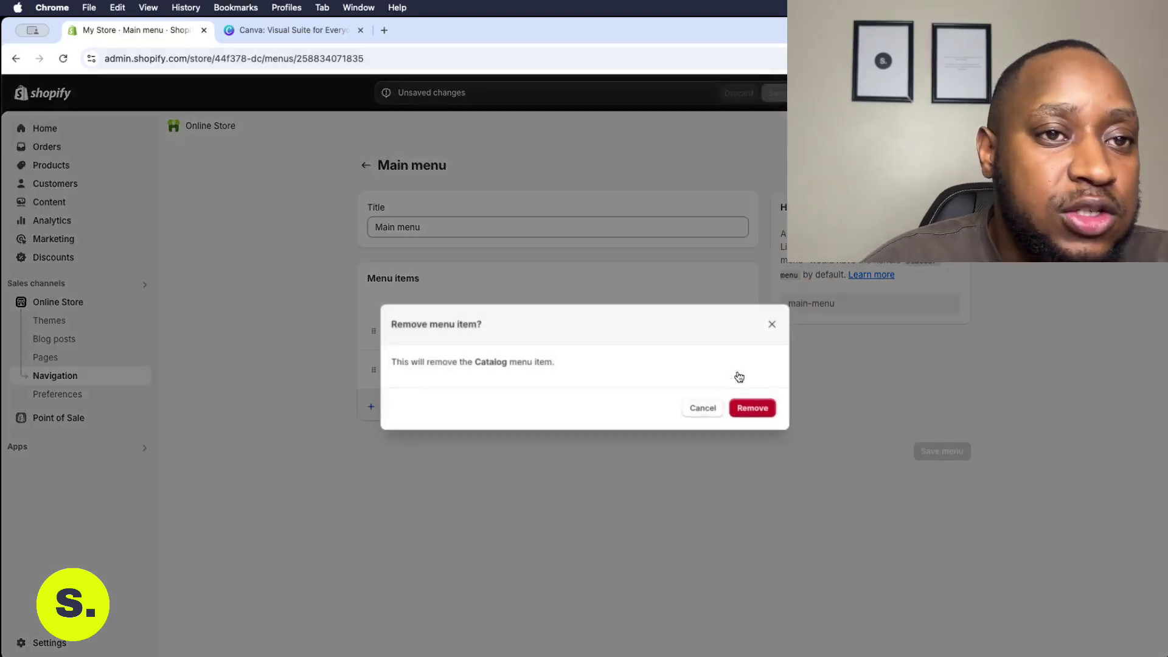
pyautogui.click(754, 409)
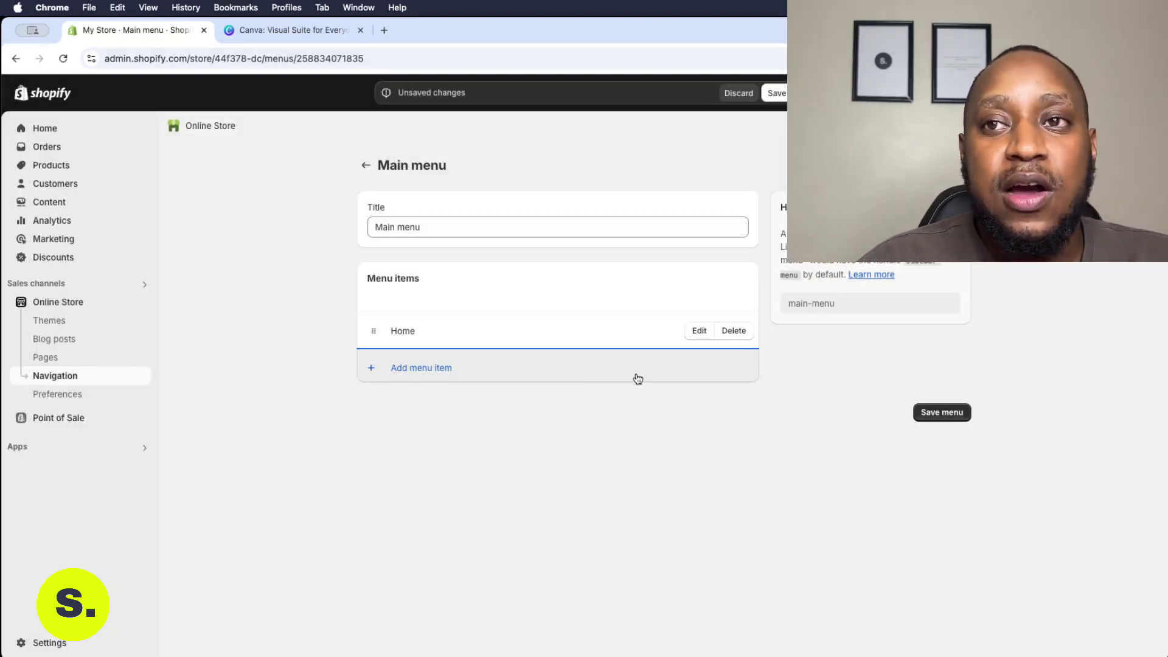
# Add a main menu item linked to the About Us page.
pyautogui.click(428, 369)
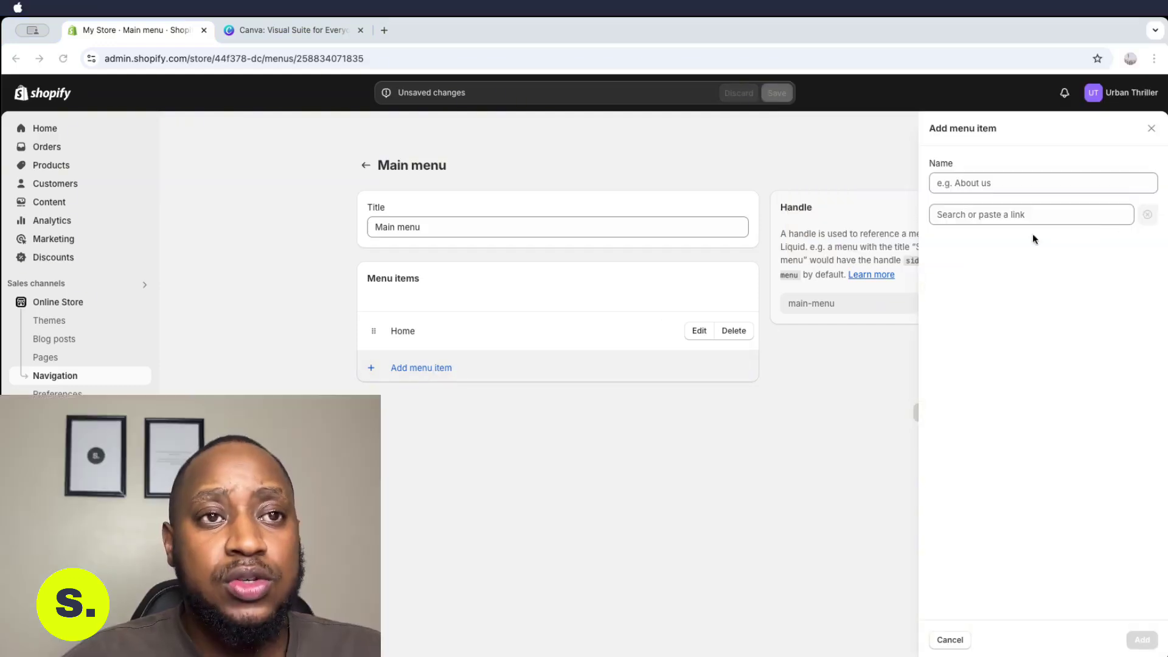
pyautogui.click(973, 217)
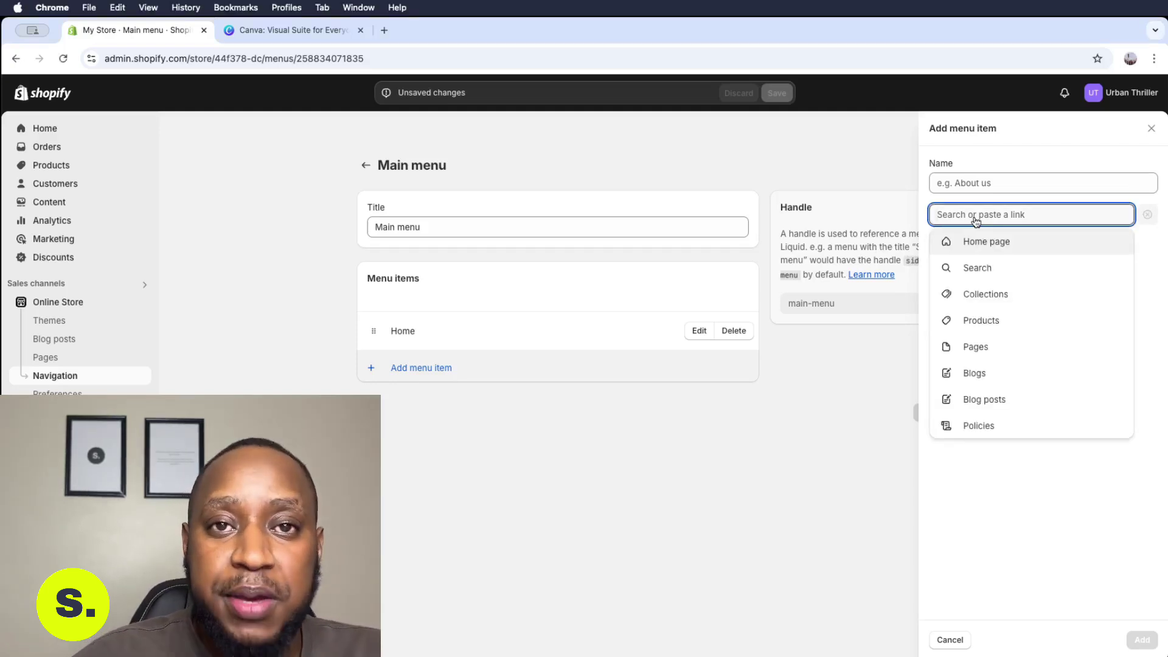
pyautogui.click(973, 347)
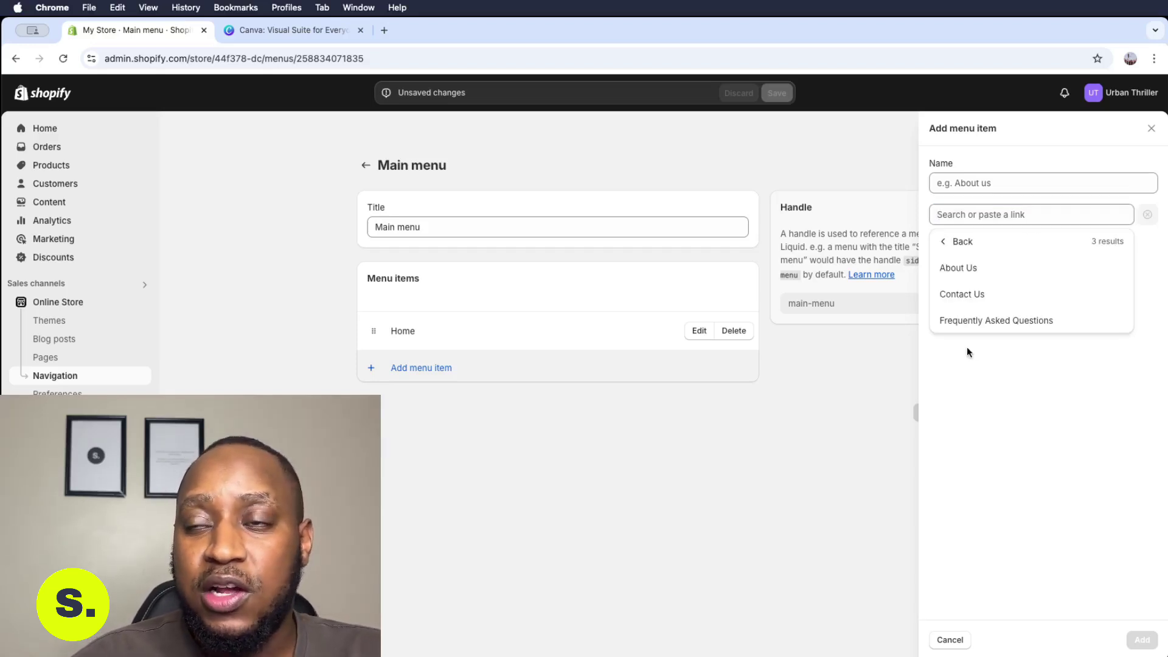
pyautogui.click(941, 279)
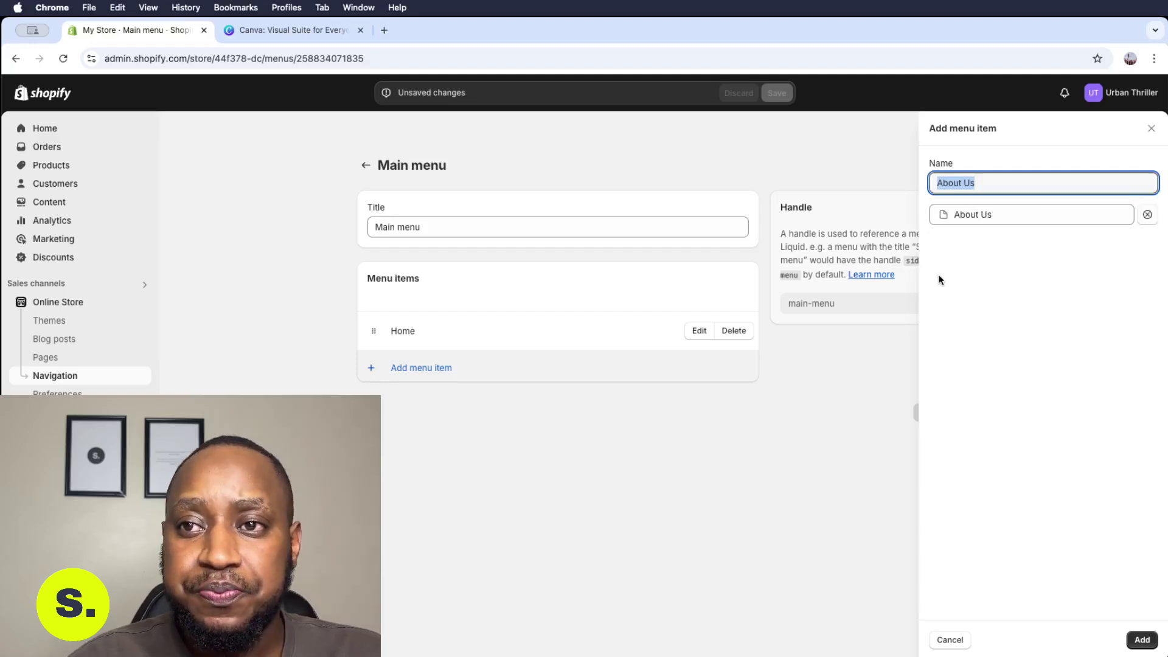
pyautogui.press('Return')
# Add a main menu item linked to the Accessories collection.
pyautogui.click(396, 407)
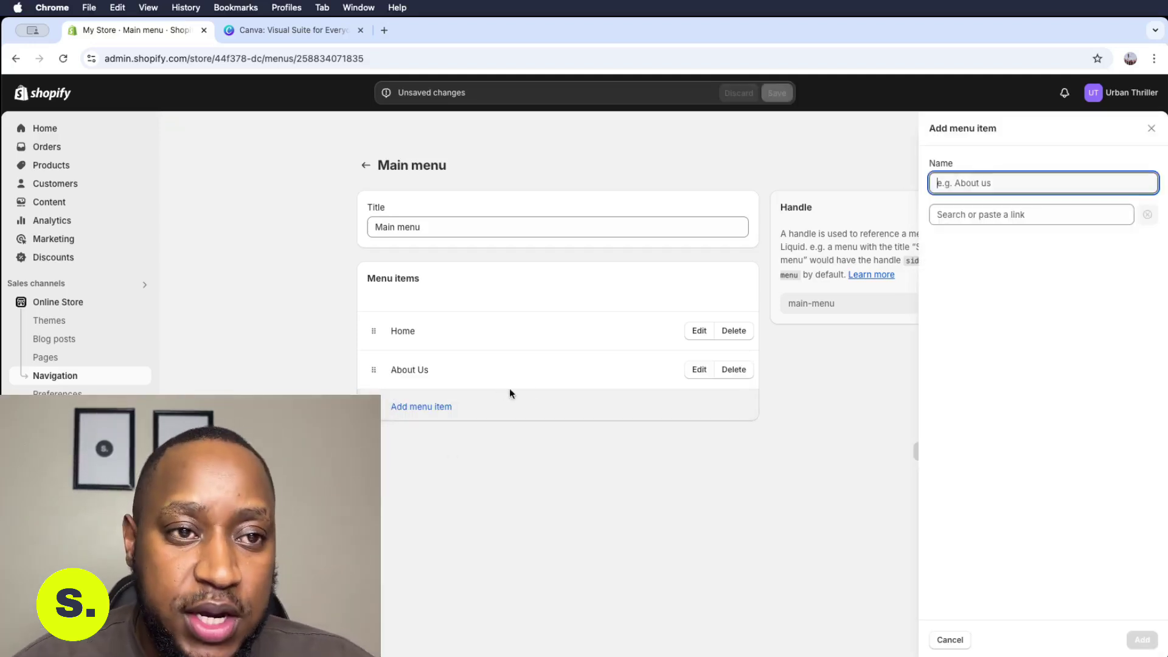
pyautogui.click(985, 215)
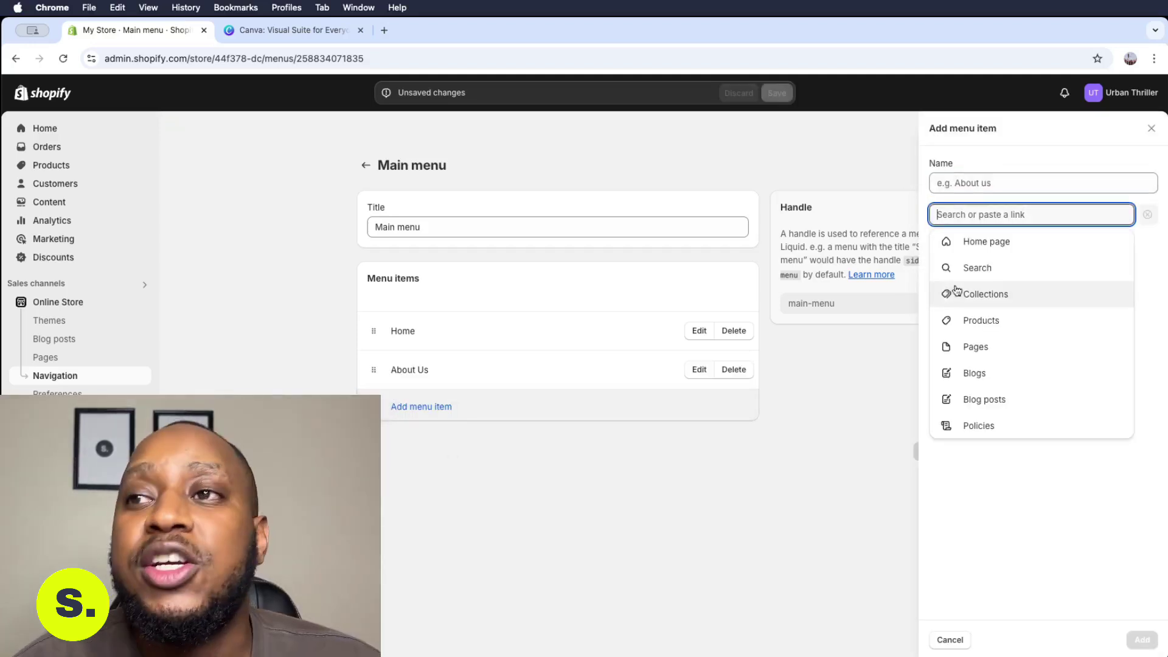
pyautogui.click(1006, 295)
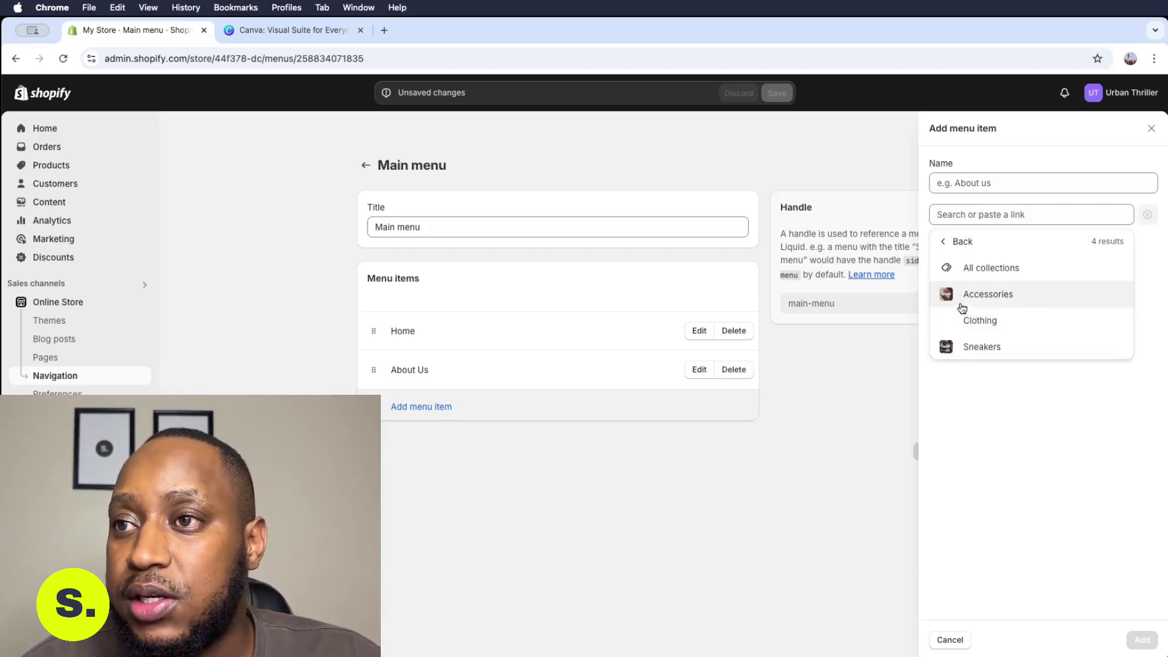
pyautogui.click(961, 294)
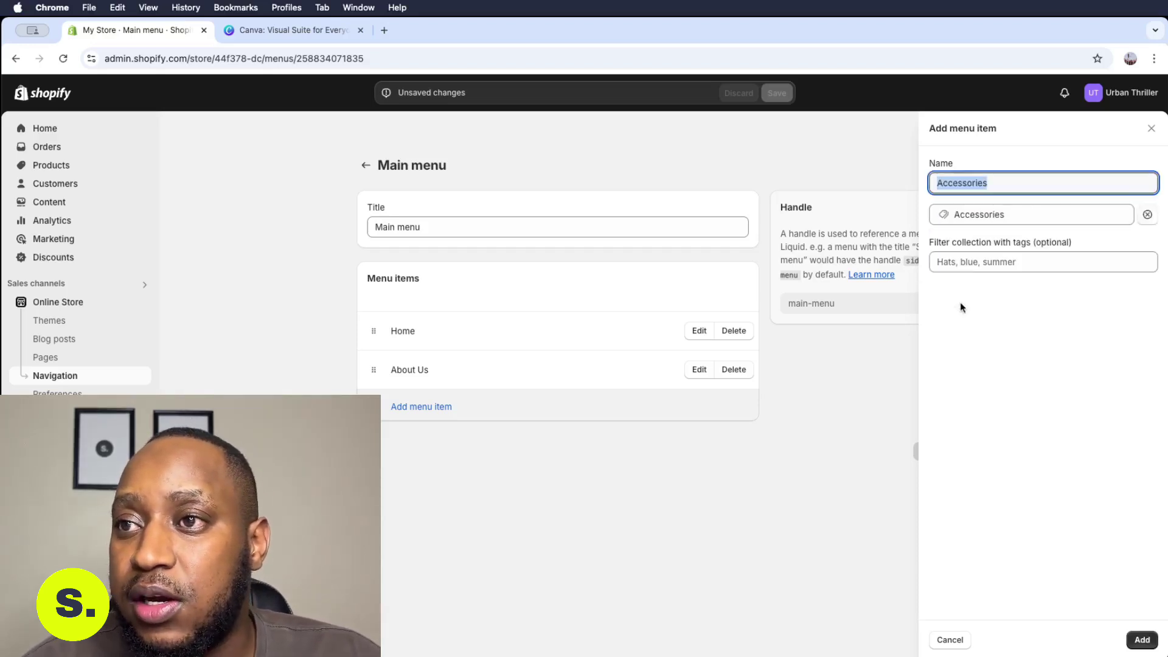
pyautogui.click(1142, 639)
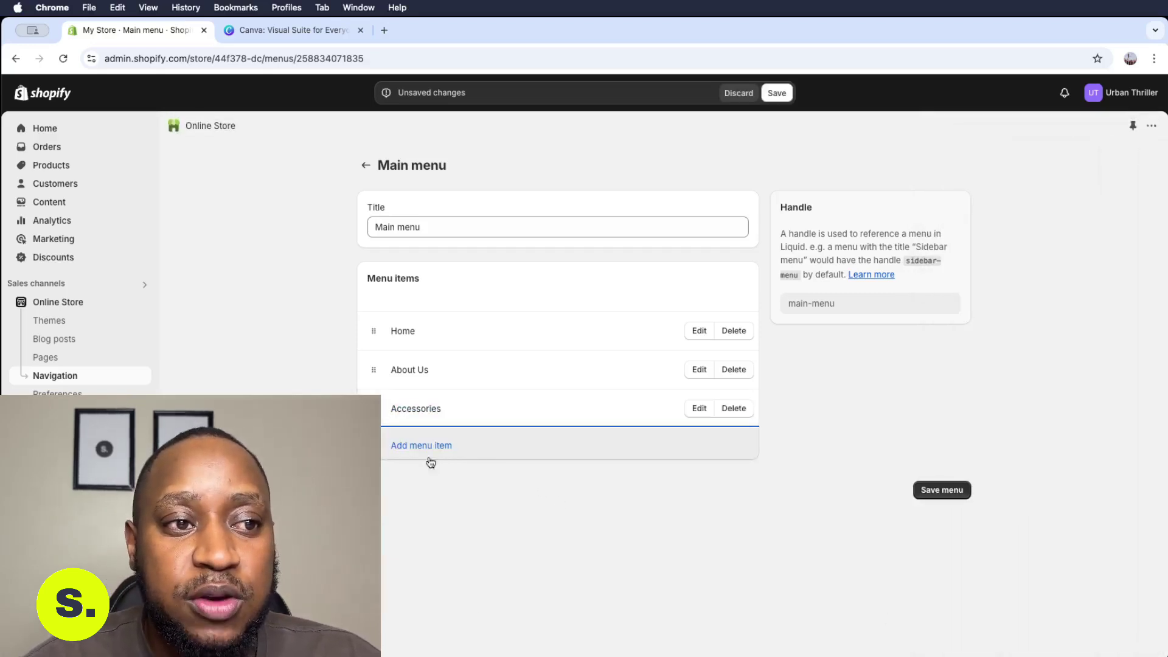
# Add main menu items linked to the Clothing and Sneakers collections.
pyautogui.click(411, 448)
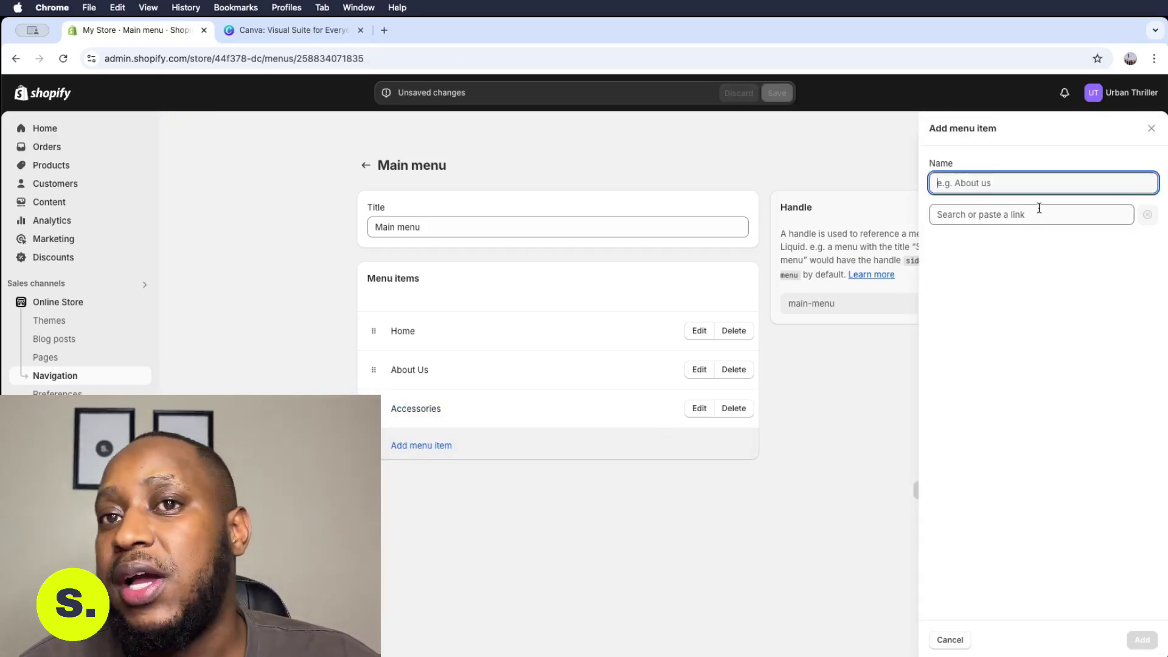
pyautogui.click(1000, 214)
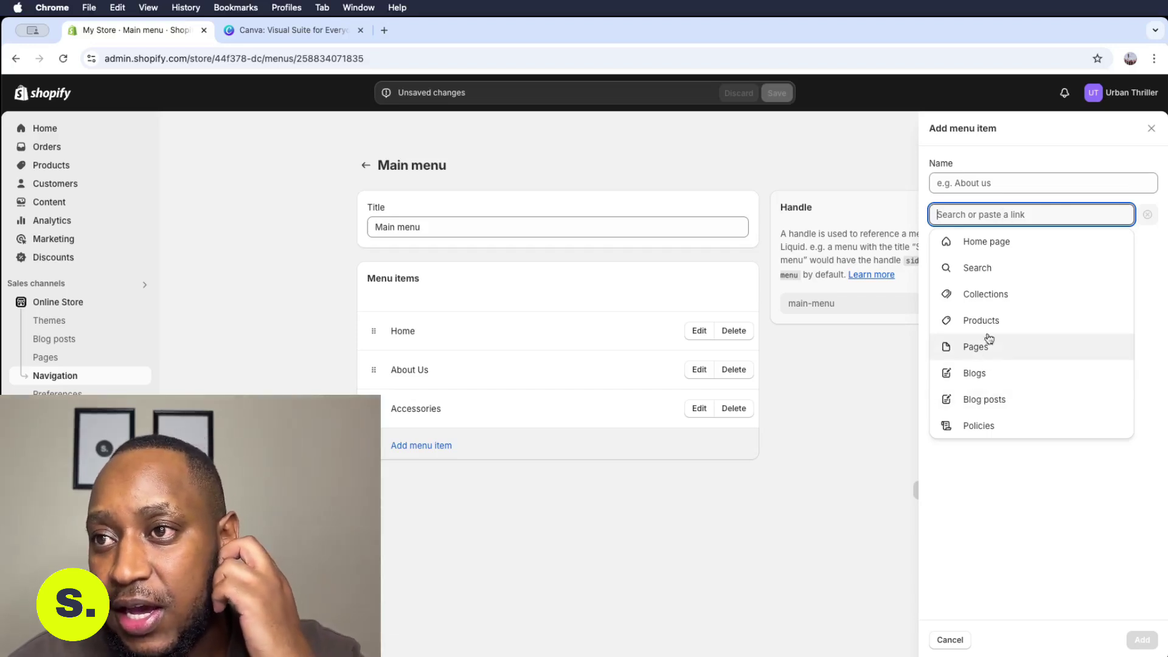
pyautogui.click(991, 296)
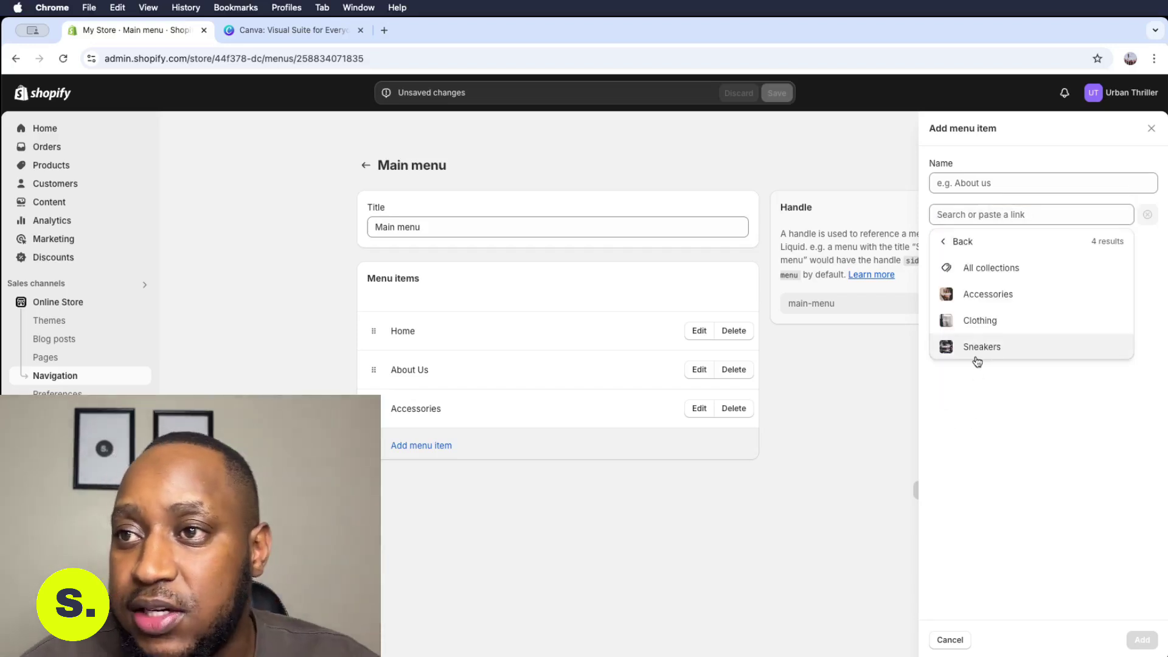
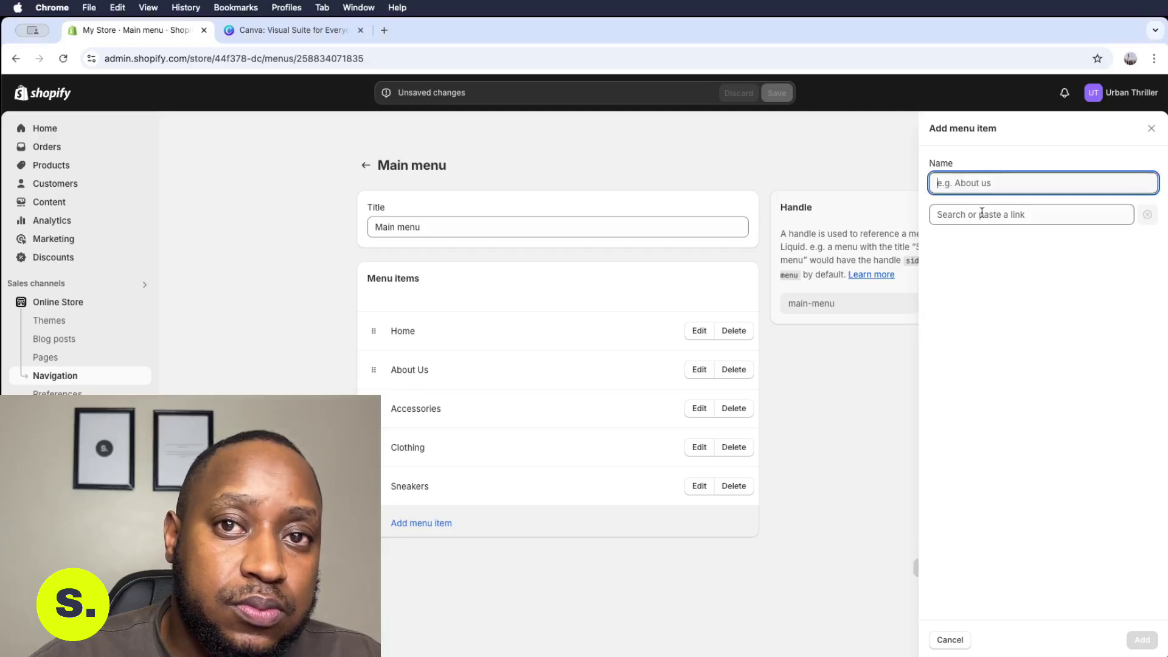
pyautogui.click(1066, 221)
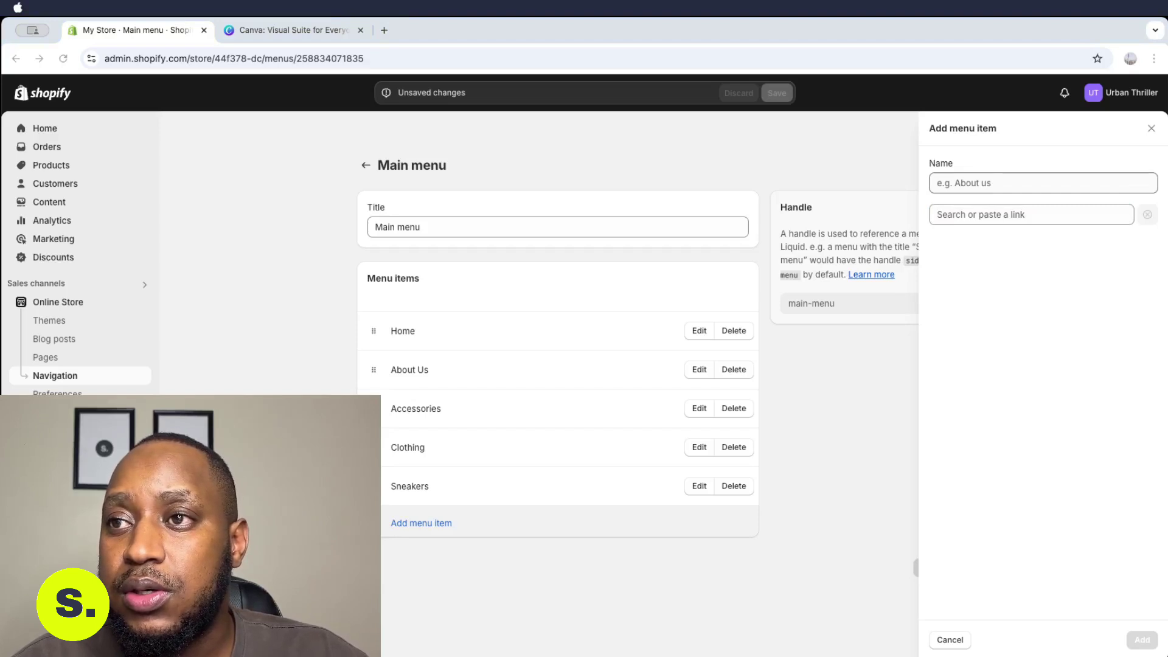
pyautogui.click(849, 115)
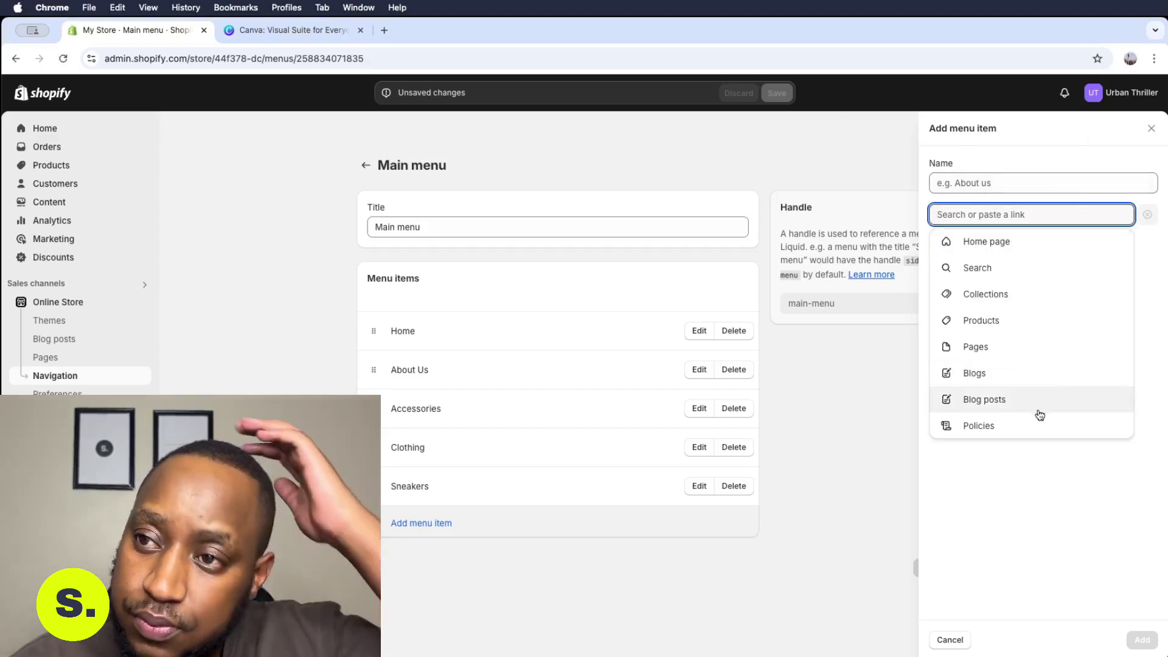
pyautogui.click(1014, 353)
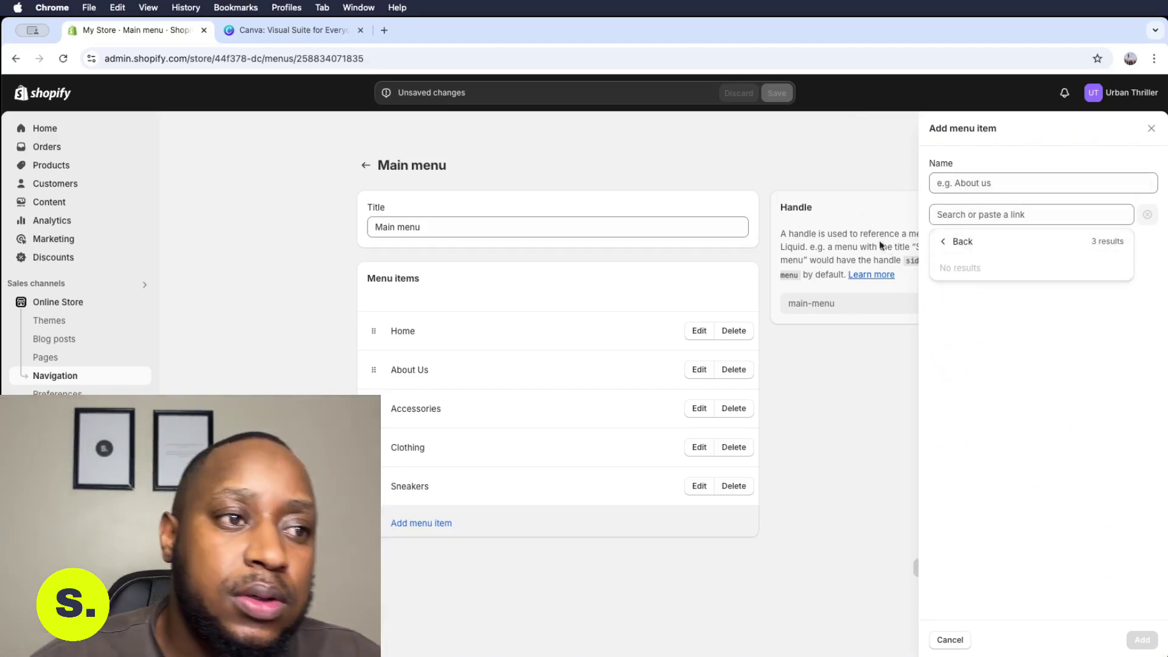
pyautogui.click(943, 243)
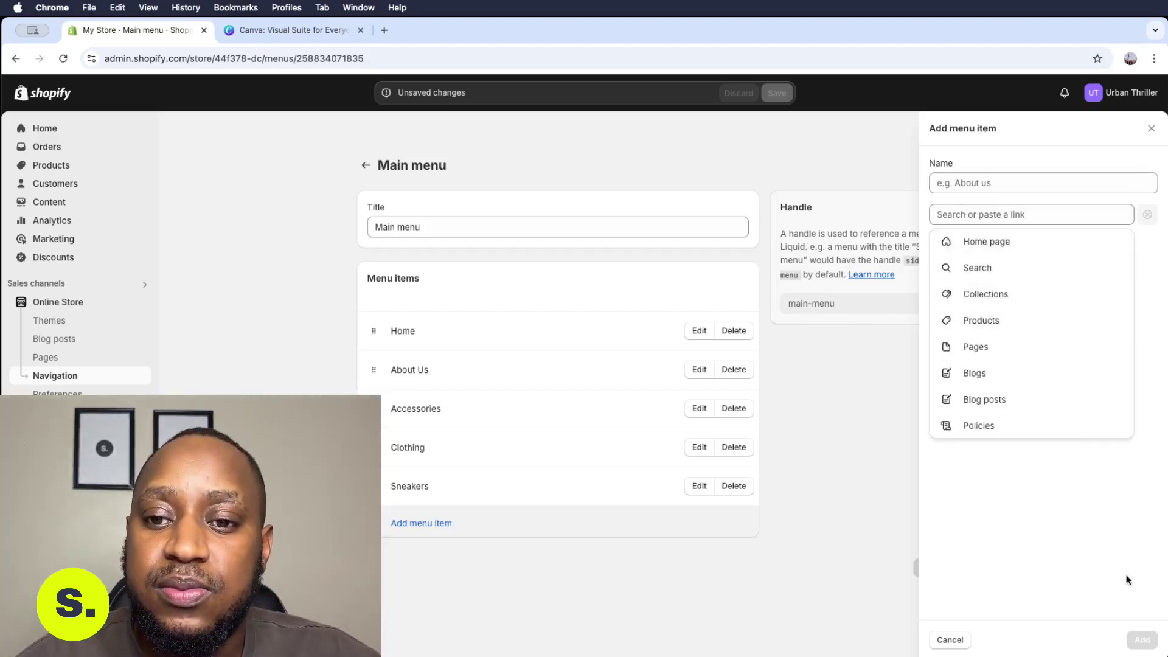
pyautogui.click(941, 641)
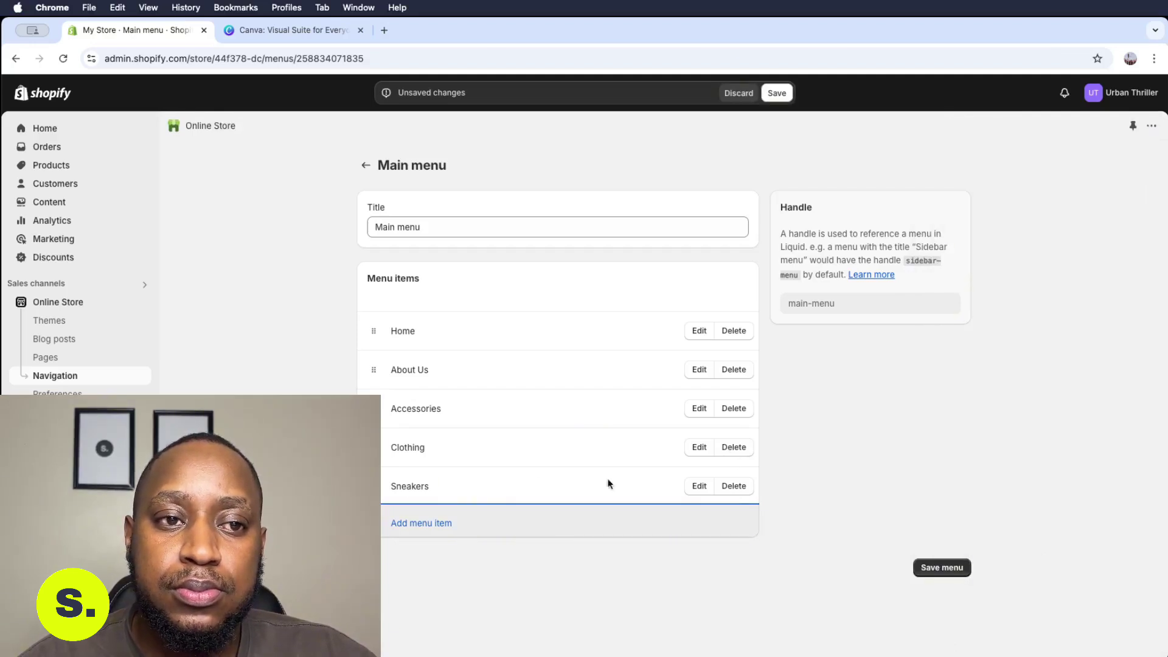
# Add a main menu item linked to the Frequently Asked Questions page.
pyautogui.click(393, 523)
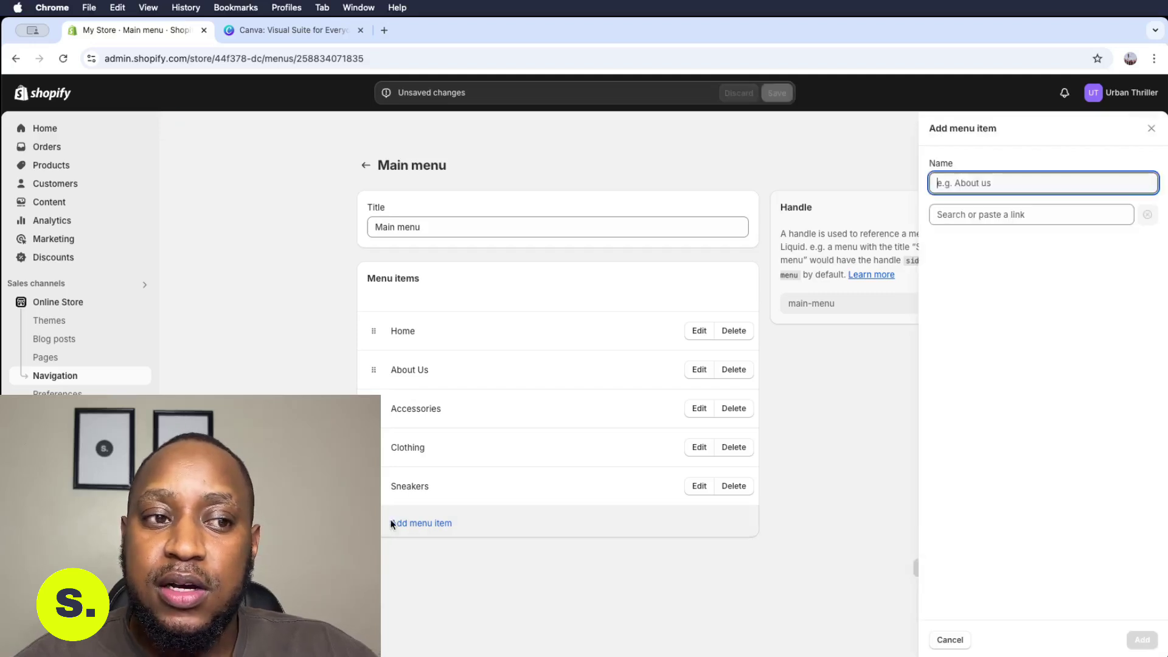
pyautogui.click(1086, 215)
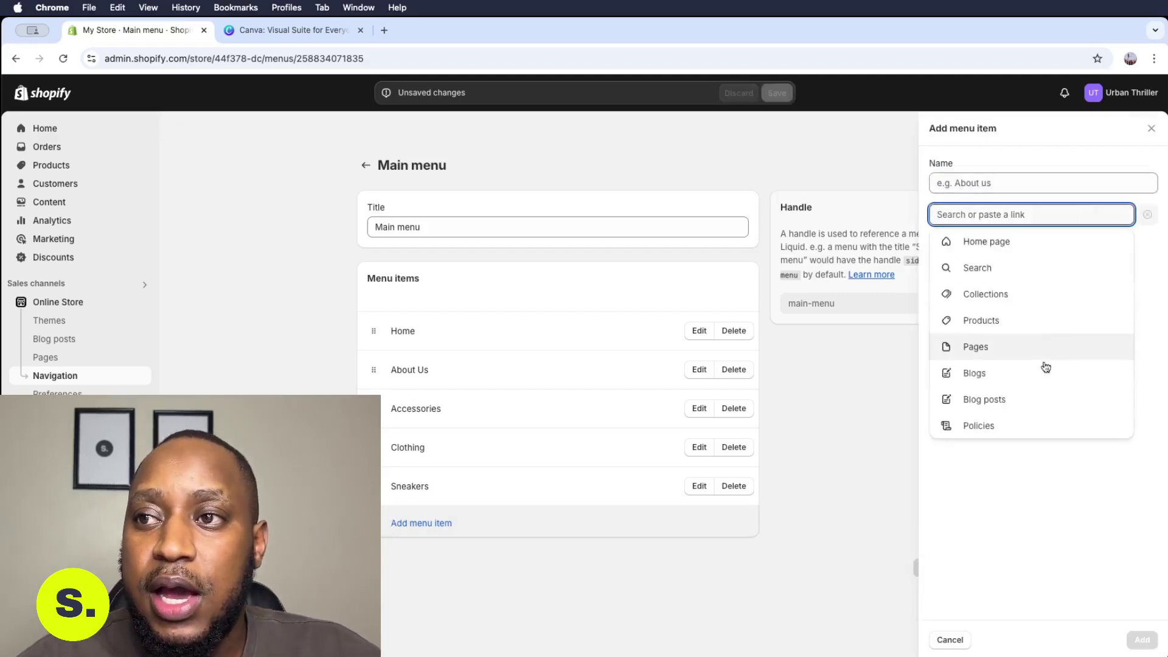
pyautogui.click(973, 351)
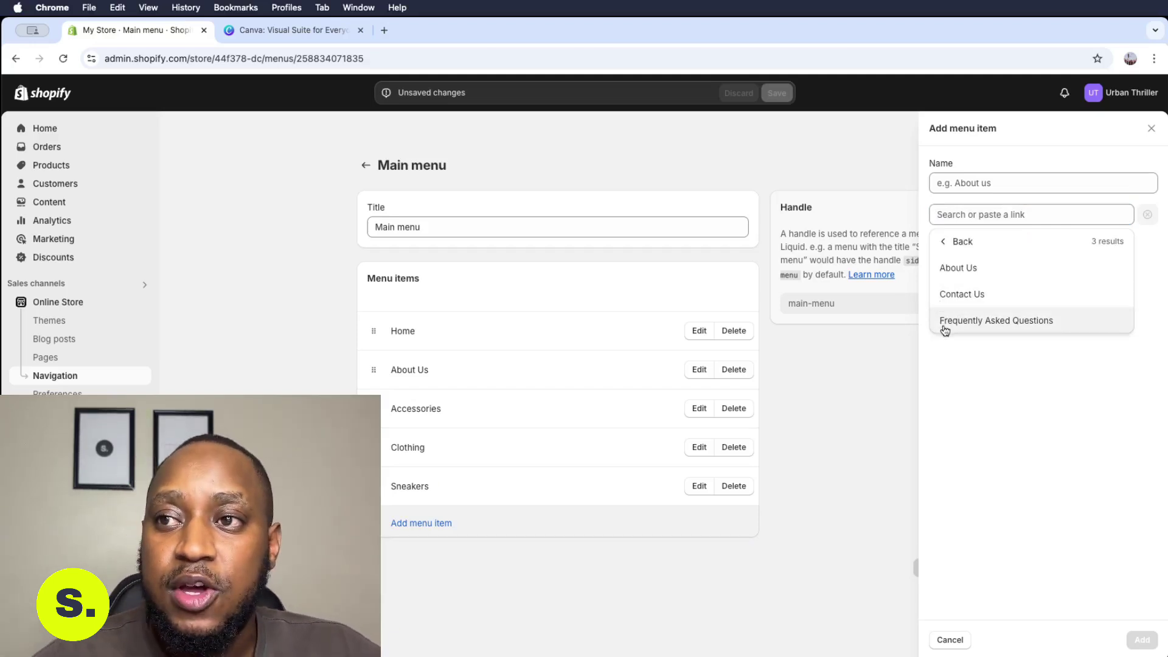
pyautogui.click(945, 322)
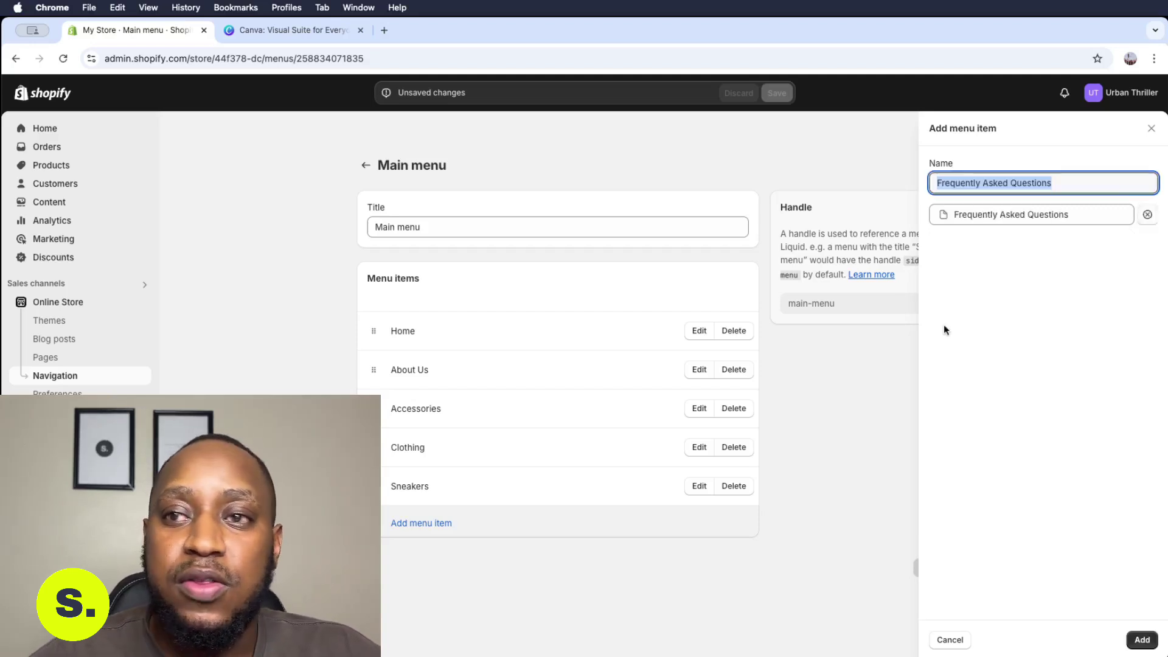
pyautogui.click(1142, 639)
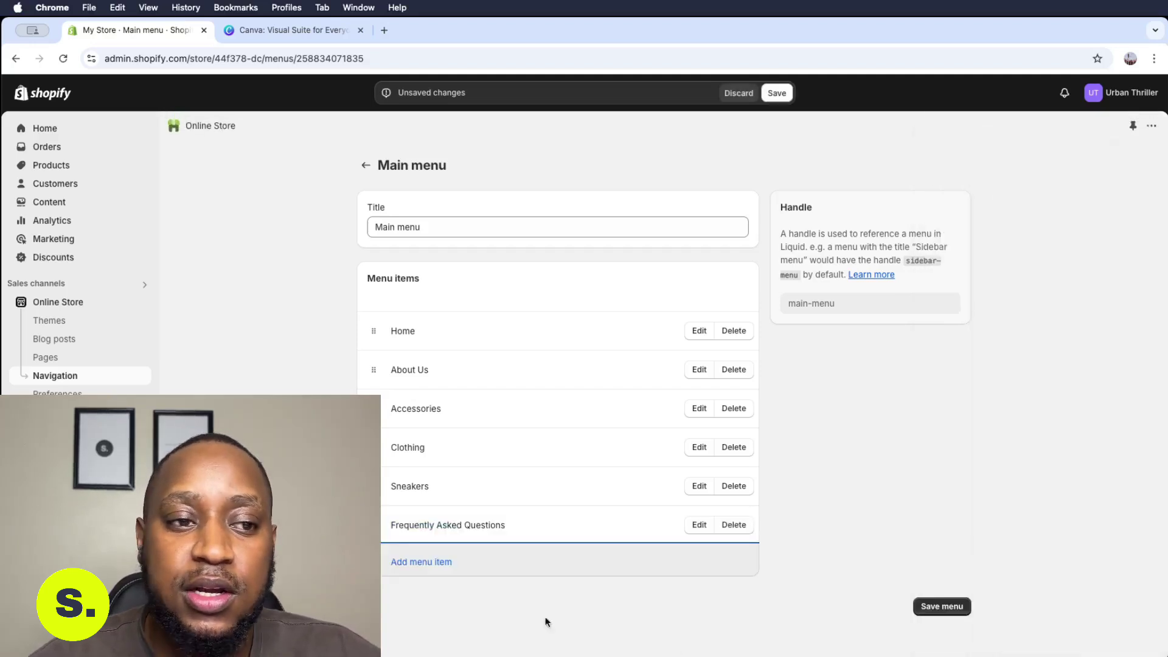
# Add a main menu item linked to the store's Refund Policy.
pyautogui.click(423, 561)
pyautogui.click(1092, 214)
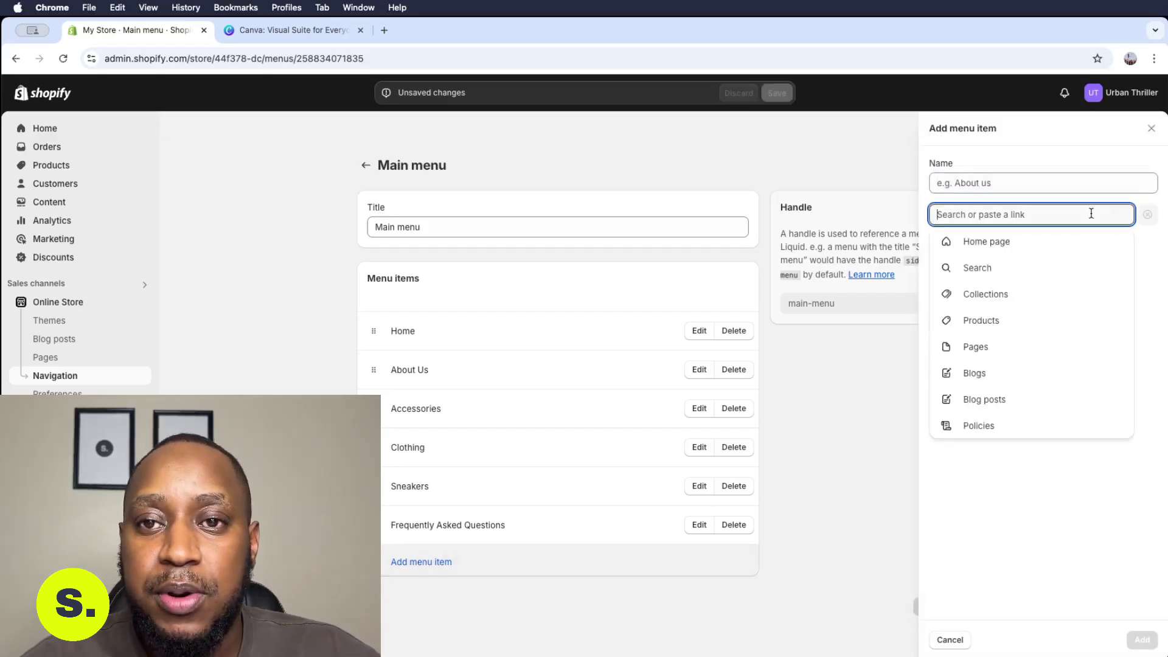
pyautogui.click(975, 427)
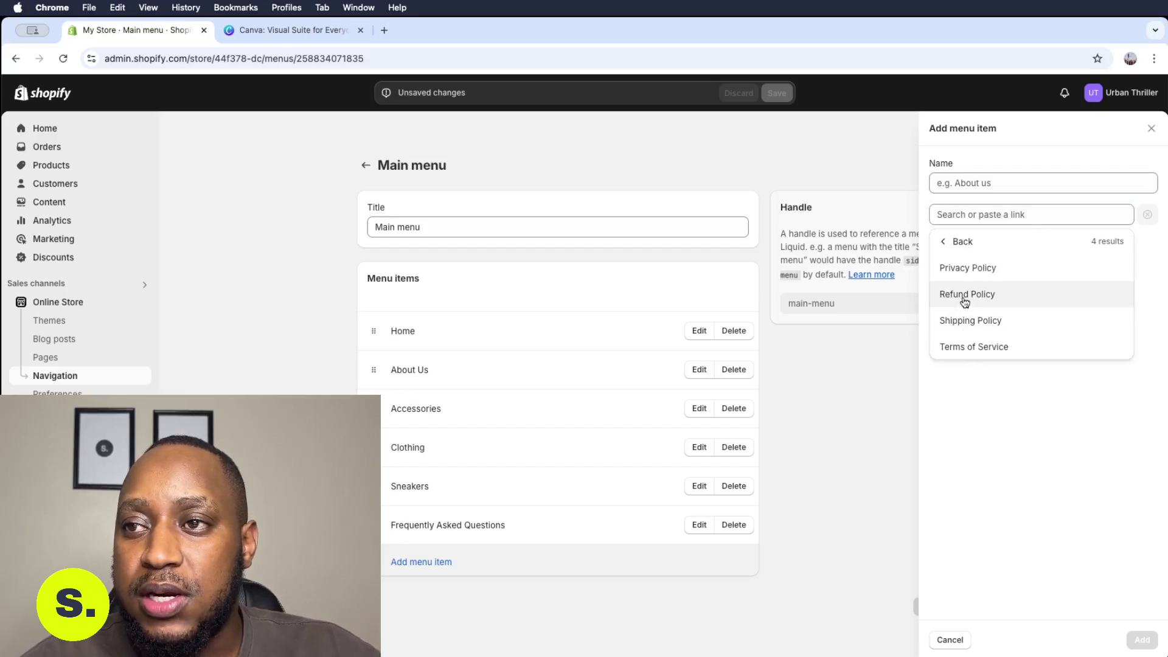
pyautogui.click(965, 295)
pyautogui.click(1141, 639)
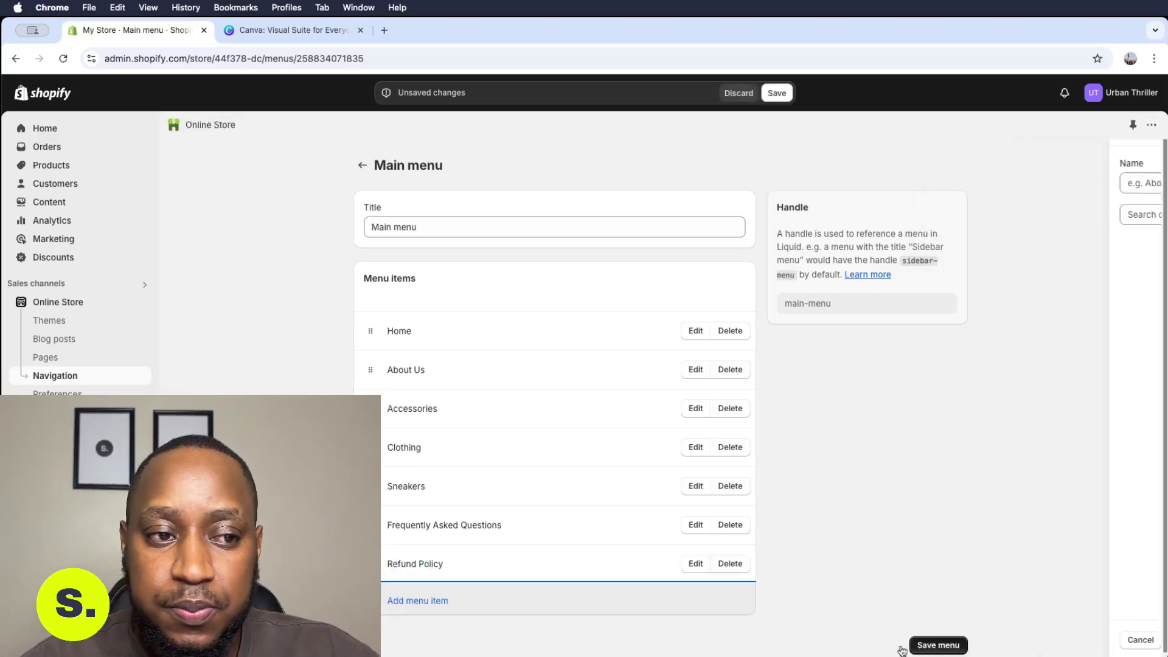
# Add a main menu item linked to the store's Shipping Policy.
pyautogui.click(408, 600)
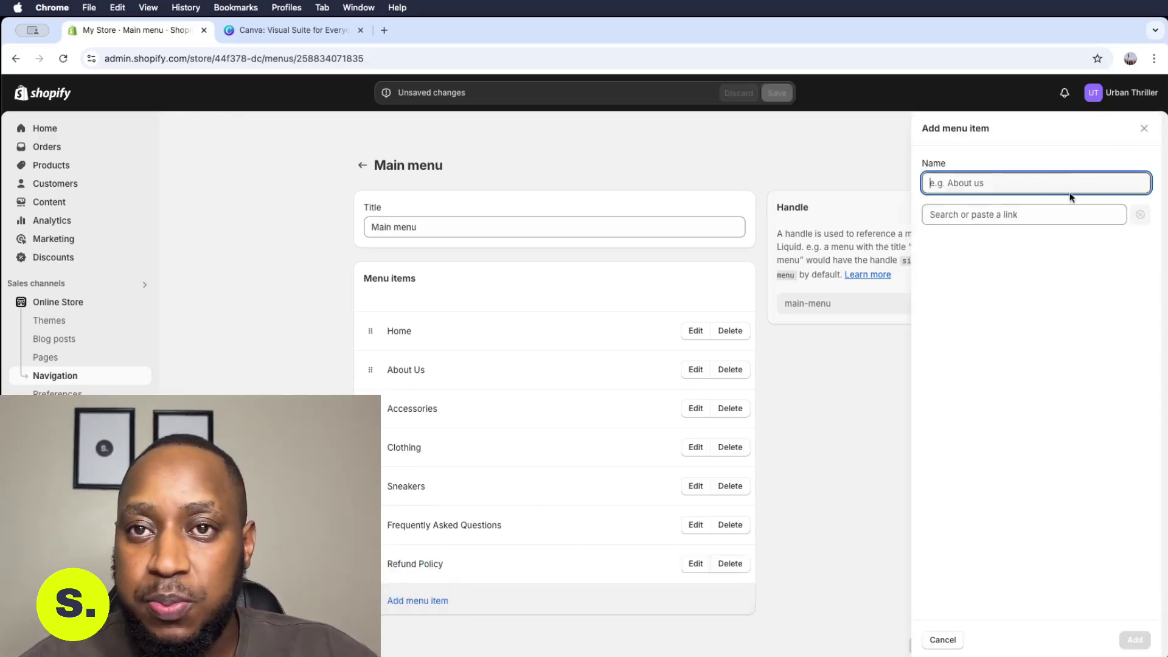
pyautogui.click(1040, 215)
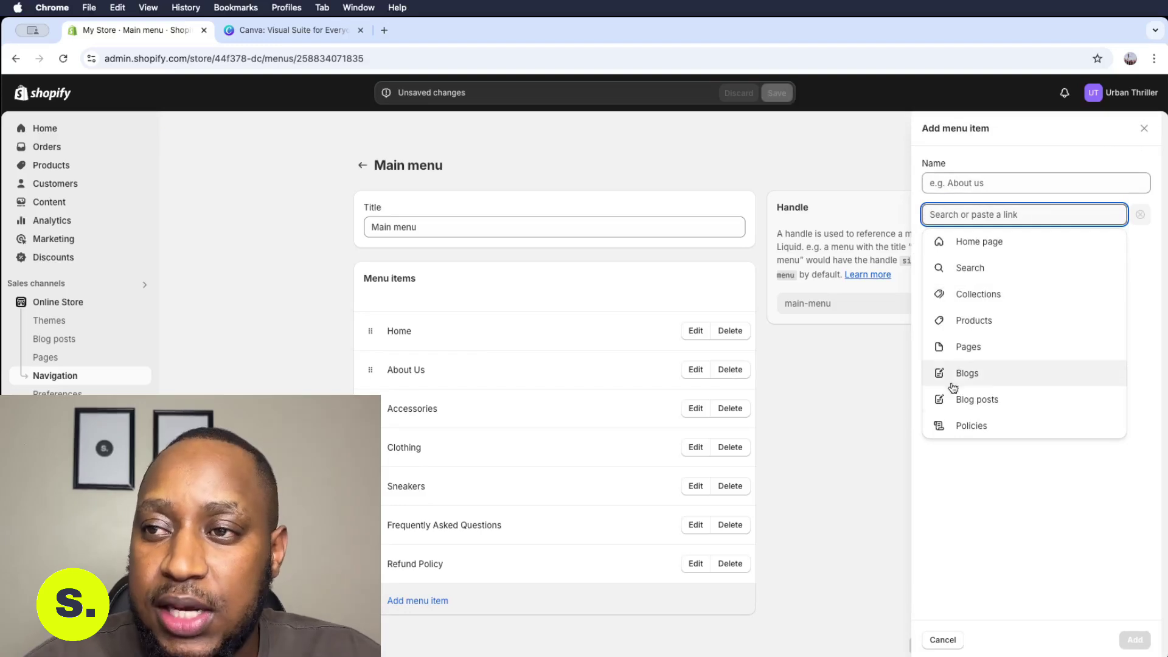
pyautogui.click(962, 422)
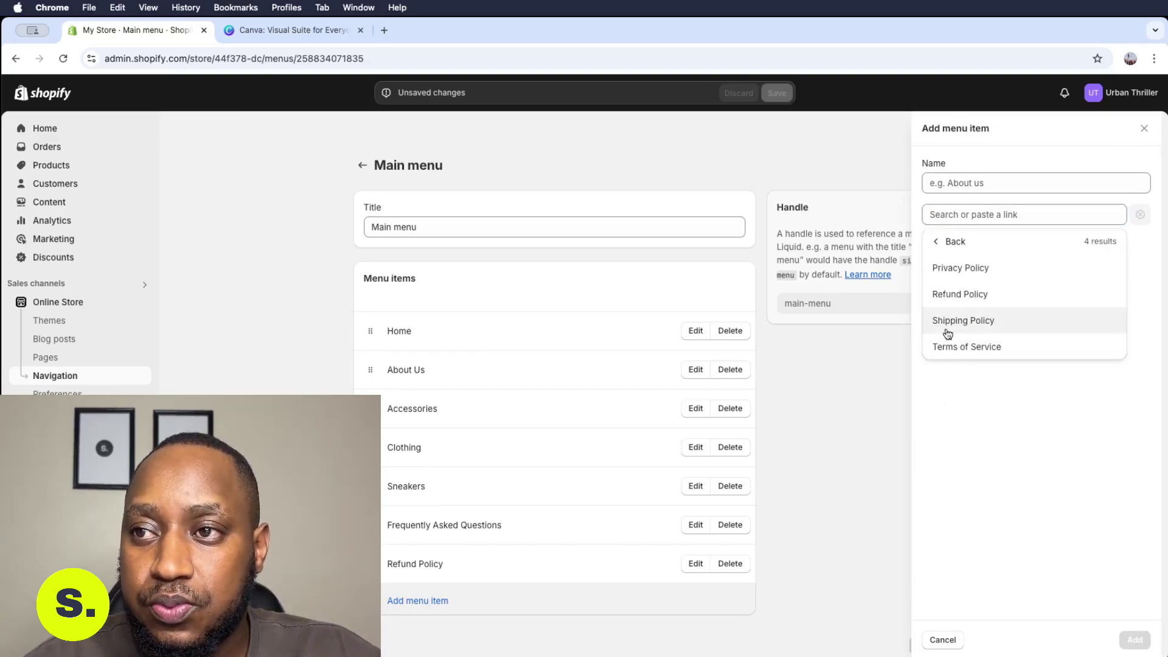
pyautogui.click(946, 329)
pyautogui.click(1135, 639)
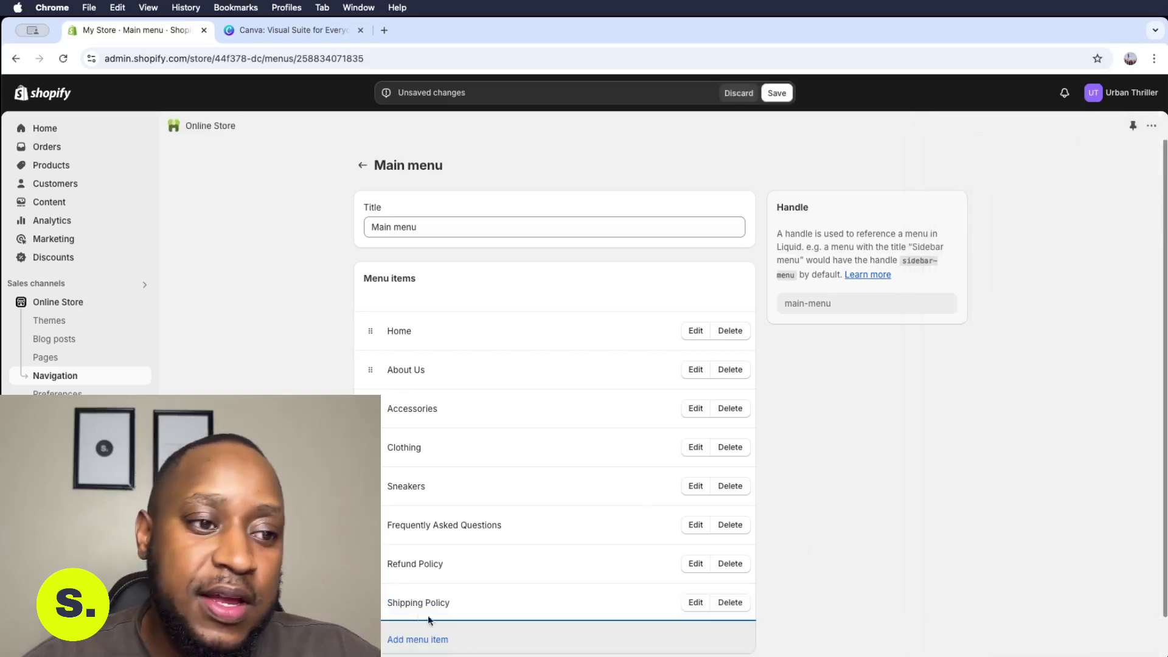
# Add a main menu item linked to the Contact Us page, and save the menu before returning to the Navigation overview.
pyautogui.click(413, 639)
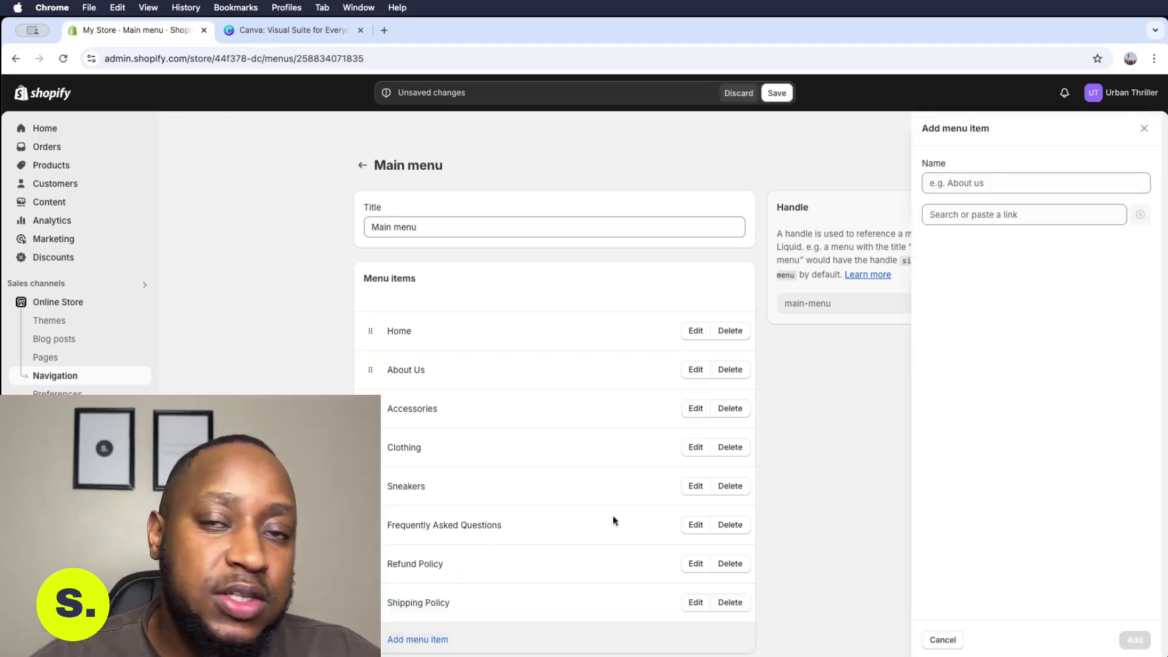
pyautogui.click(1034, 218)
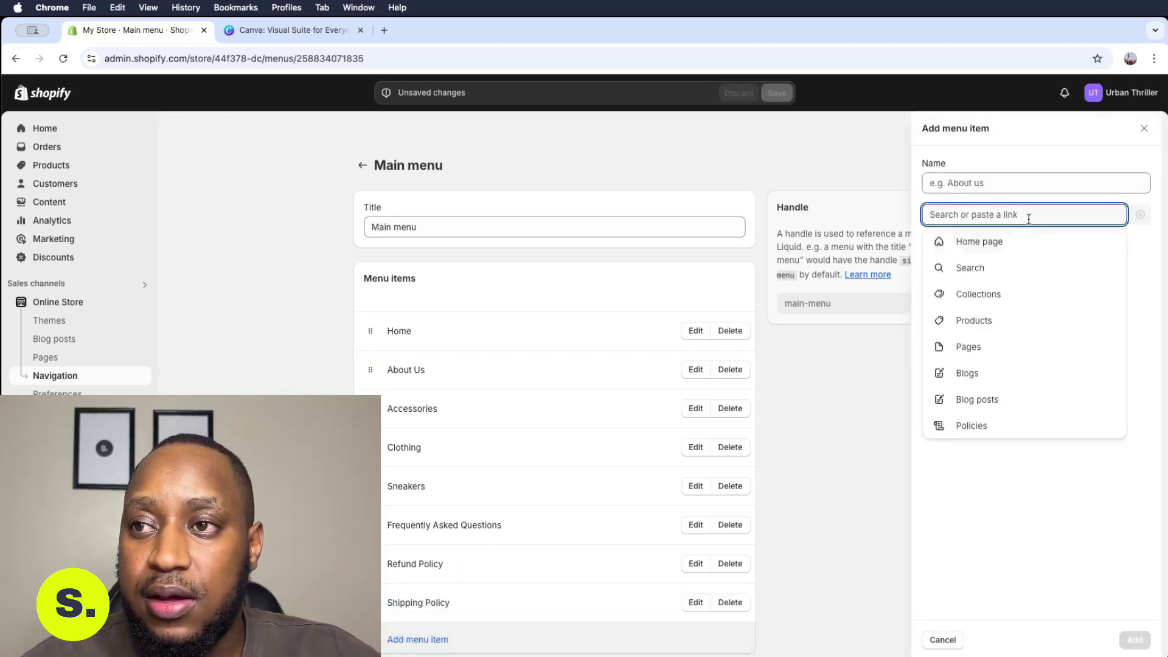
pyautogui.click(977, 348)
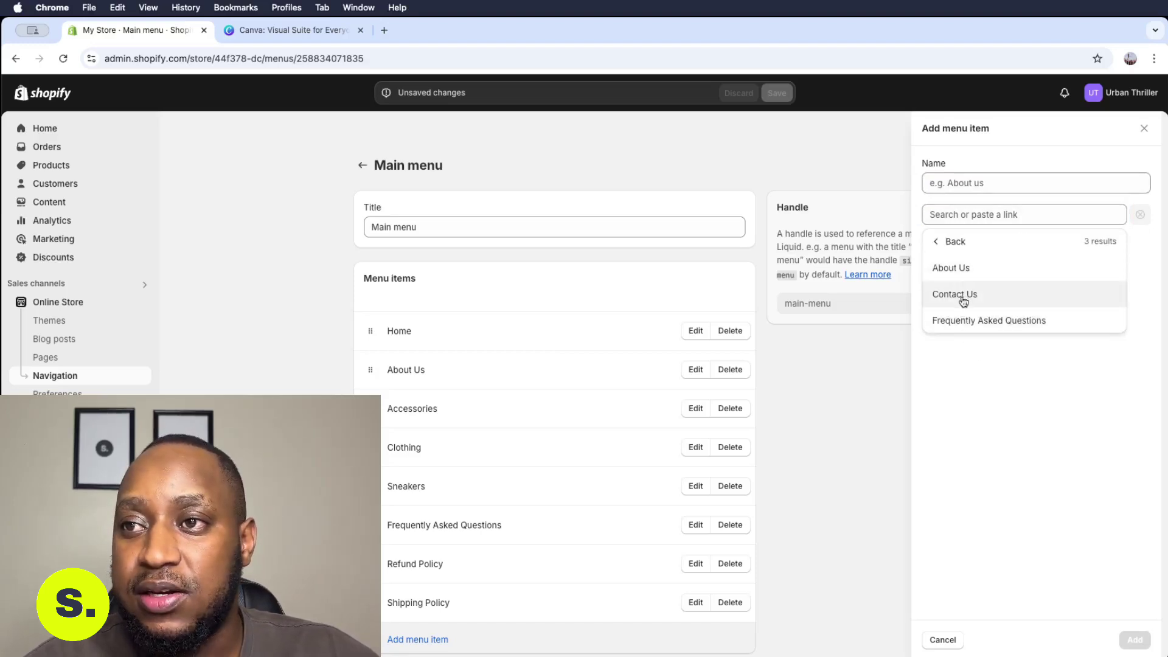
pyautogui.click(962, 297)
pyautogui.click(1135, 639)
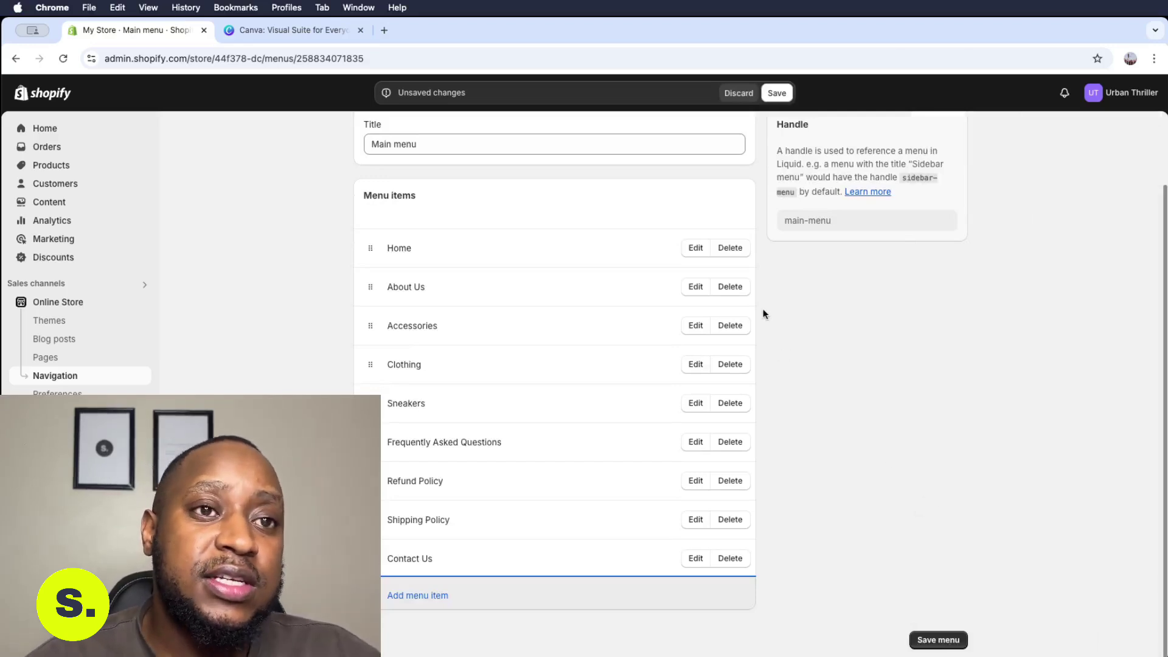
pyautogui.click(777, 92)
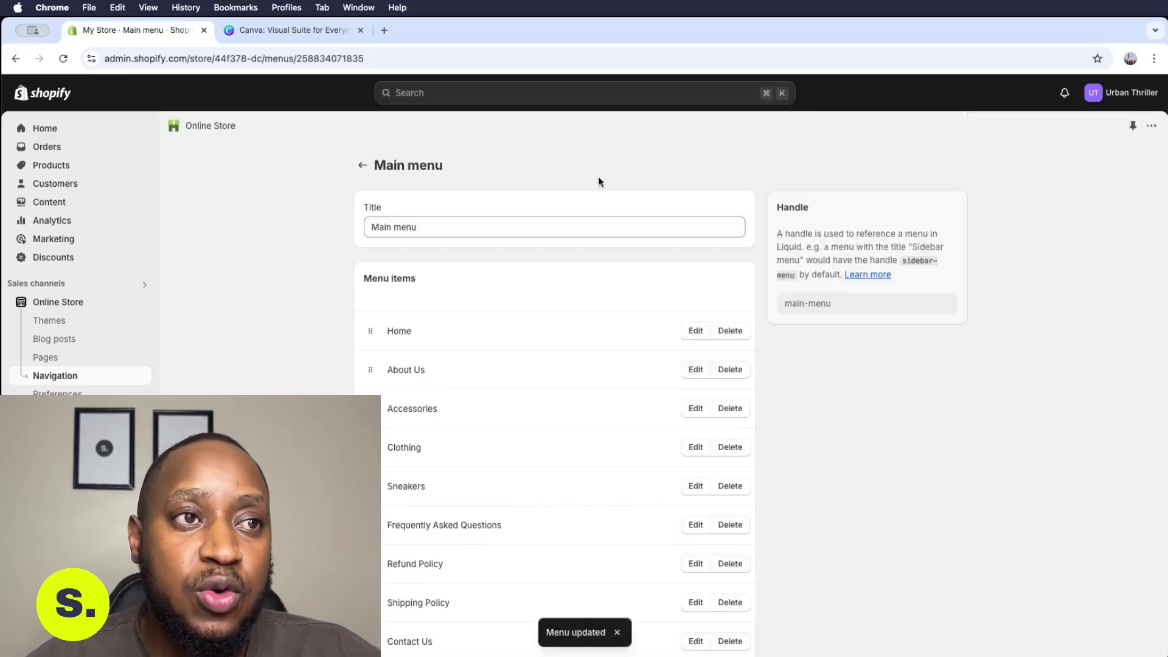
pyautogui.click(362, 165)
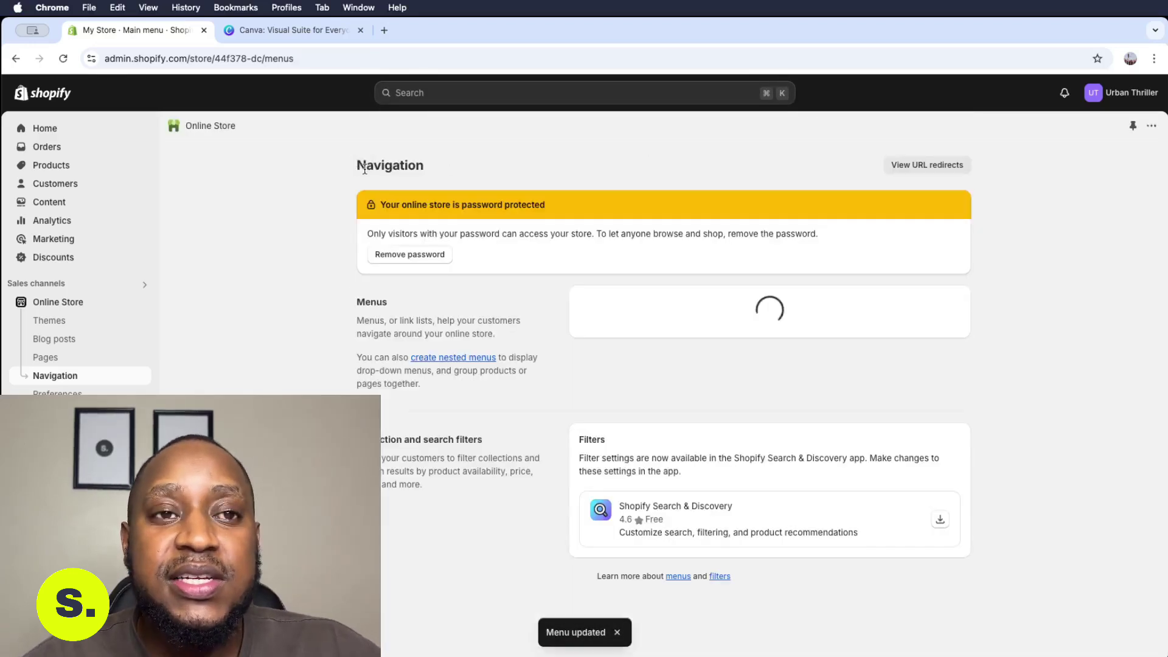